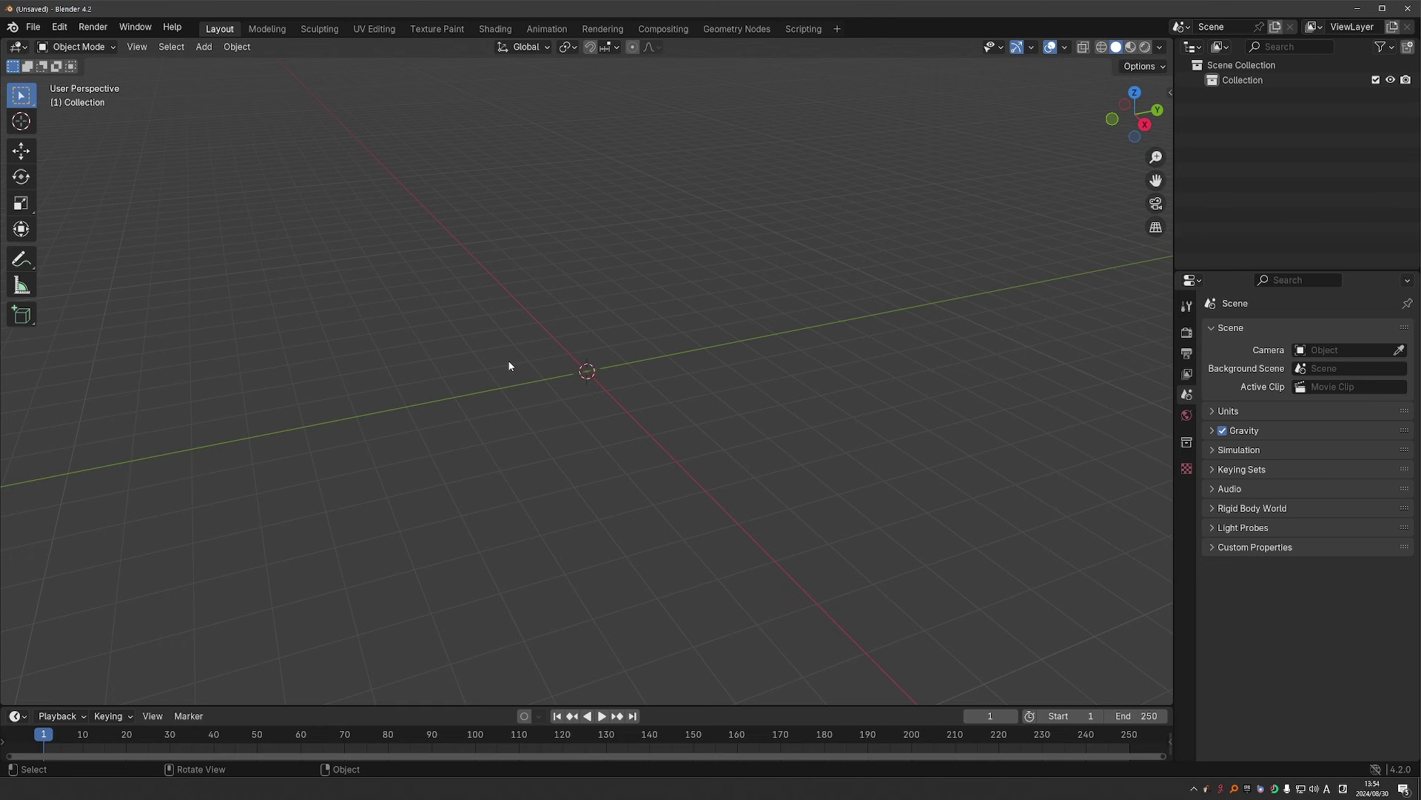
Add a cube to the scene and insert a keyframe on it
key(shift+a)
mouse_move(585, 354)
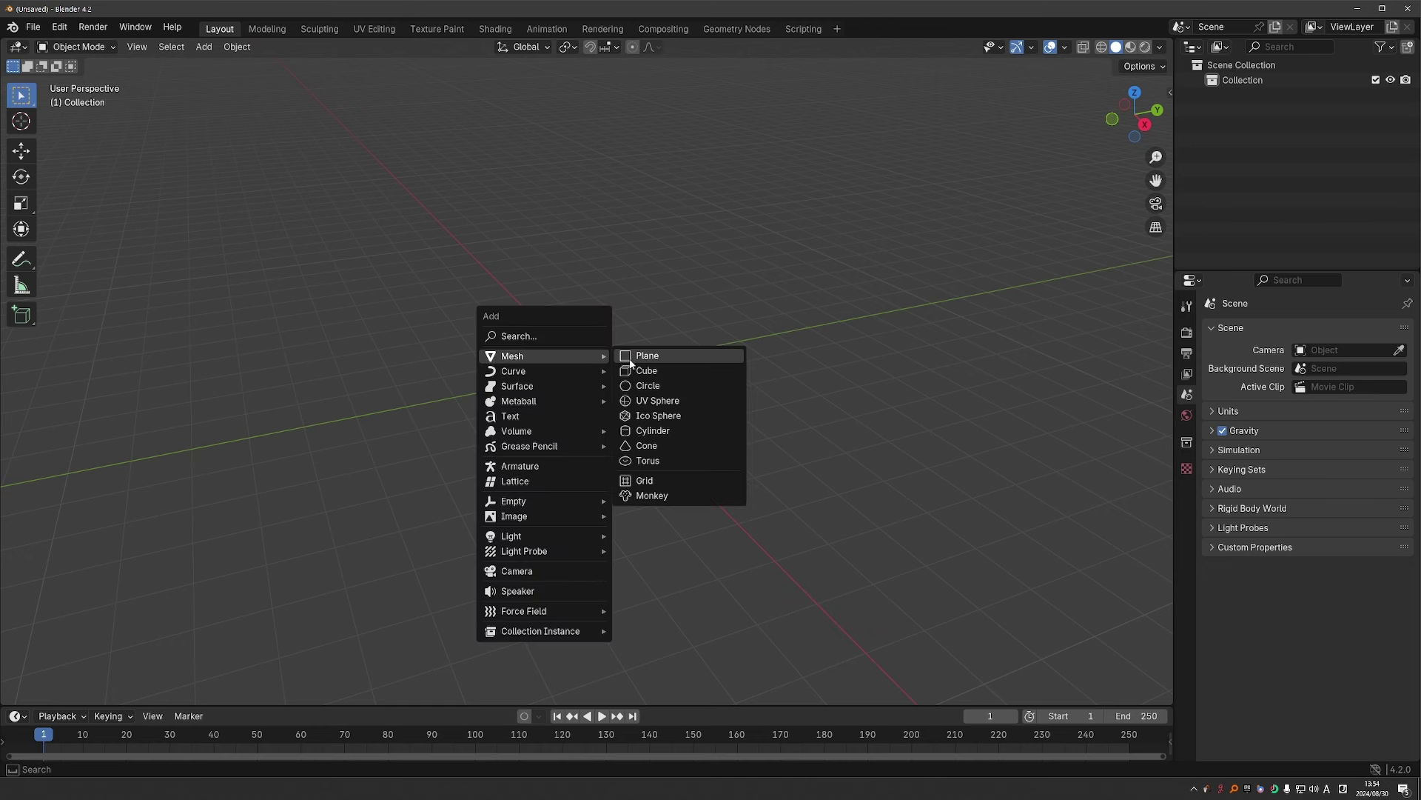
click(652, 375)
scroll(613, 409, up, 2)
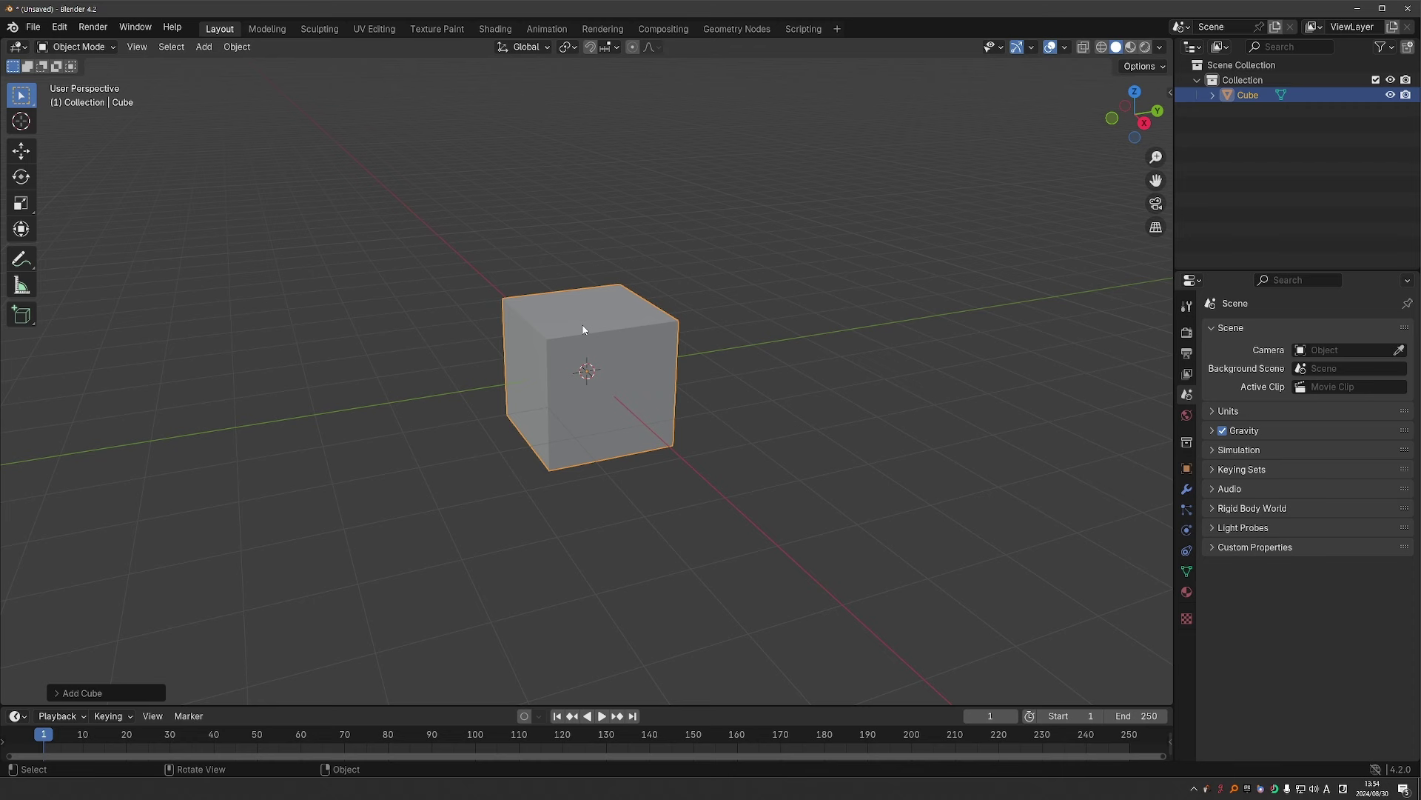
key(i)
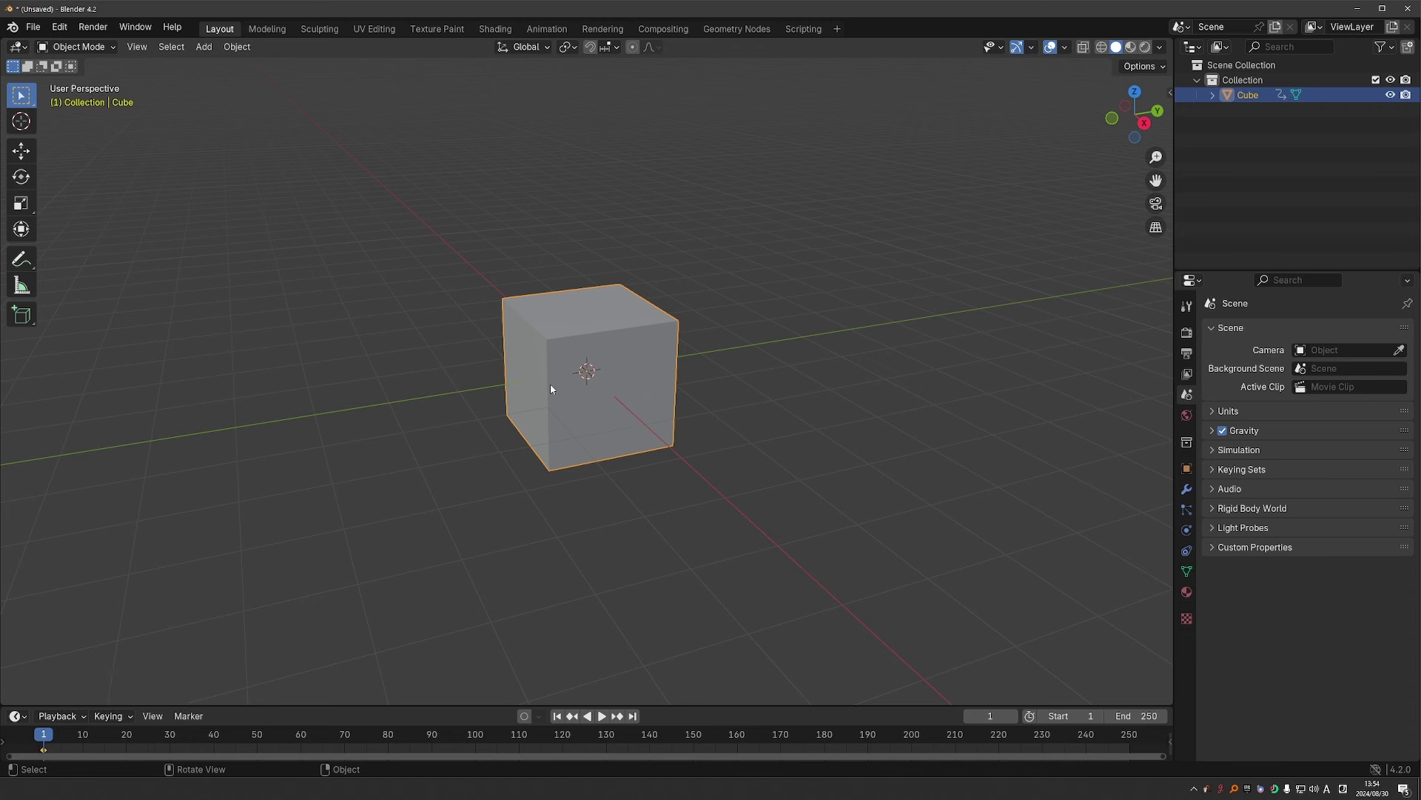
Switch the timeline to the Dope Sheet Action Editor, clear CubeAction's fake user and unlink it
click(15, 716)
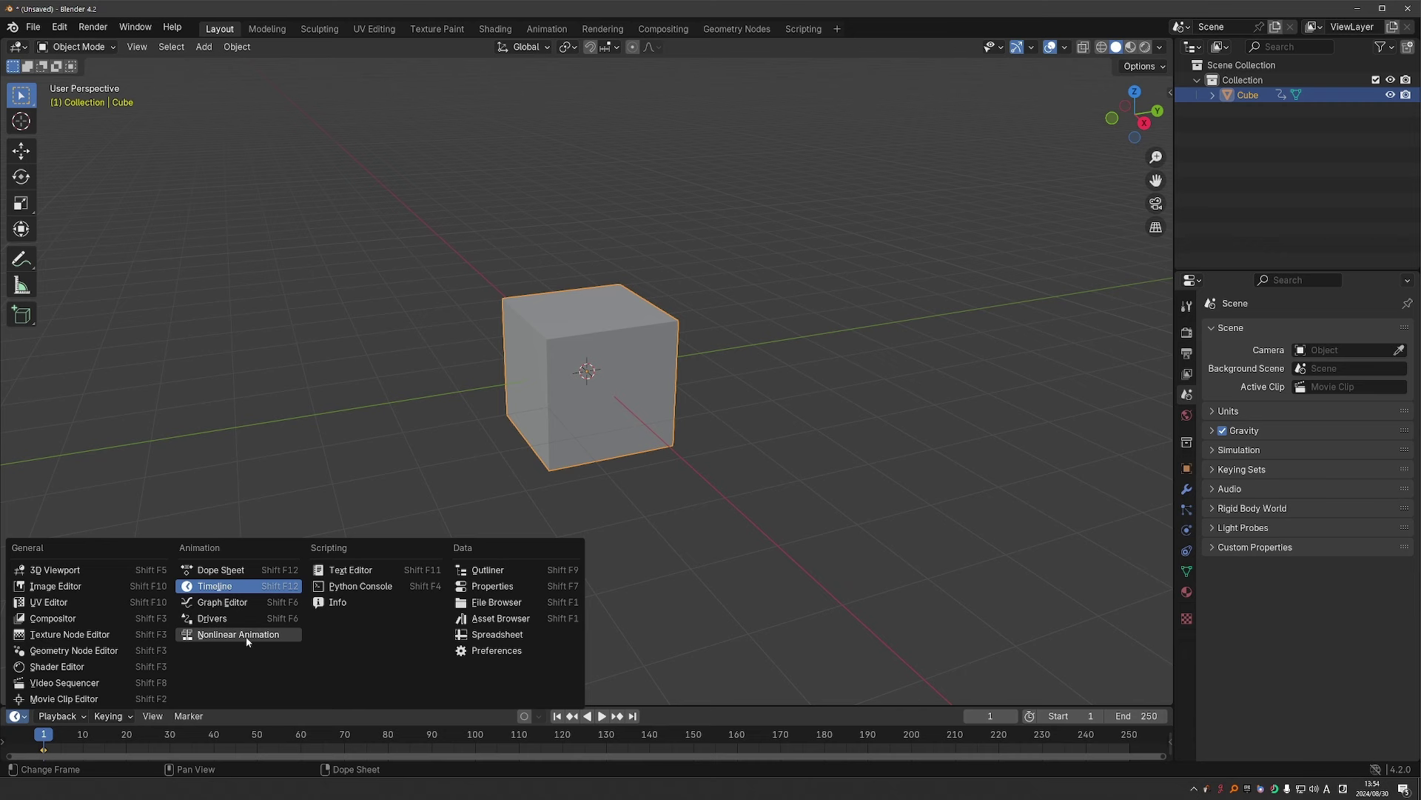
click(238, 575)
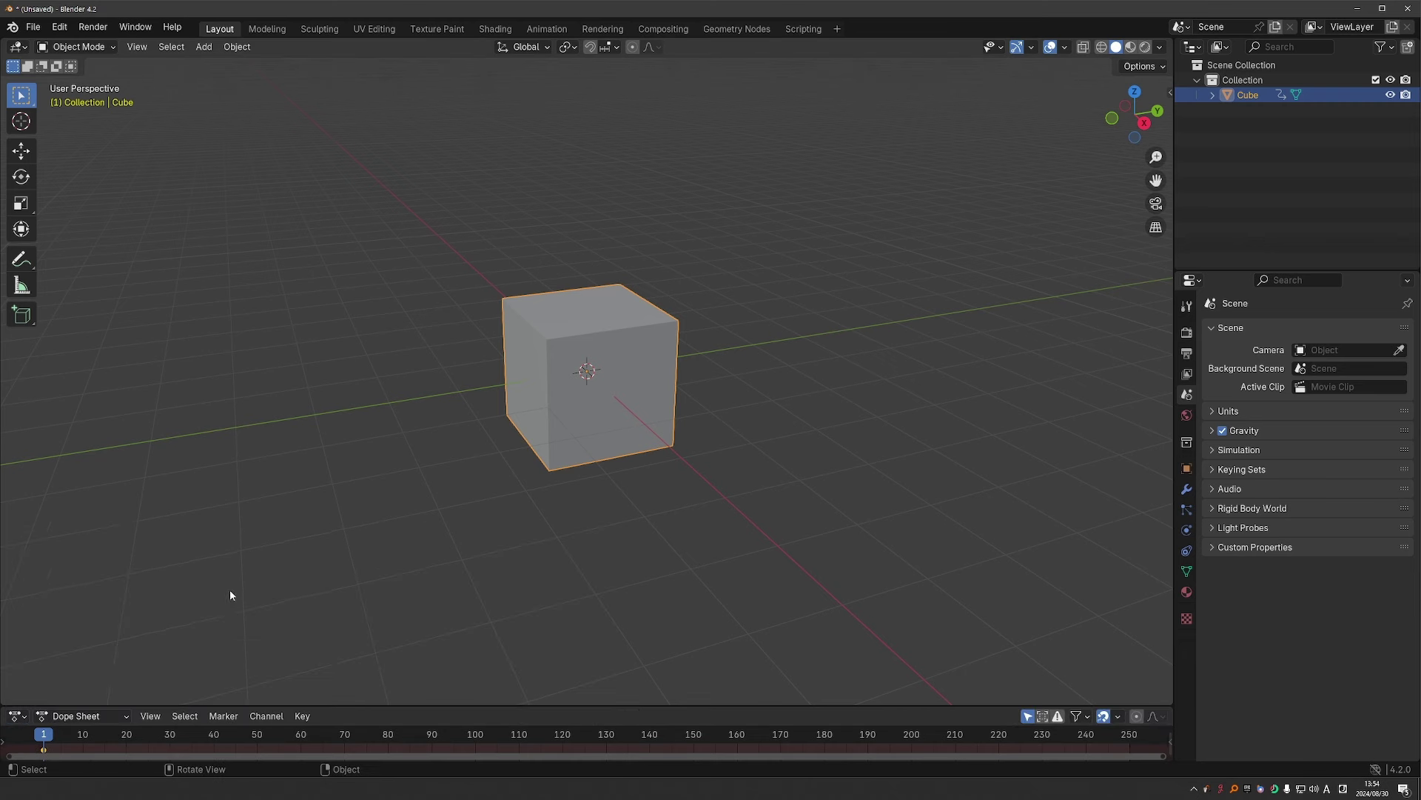
click(74, 716)
click(82, 634)
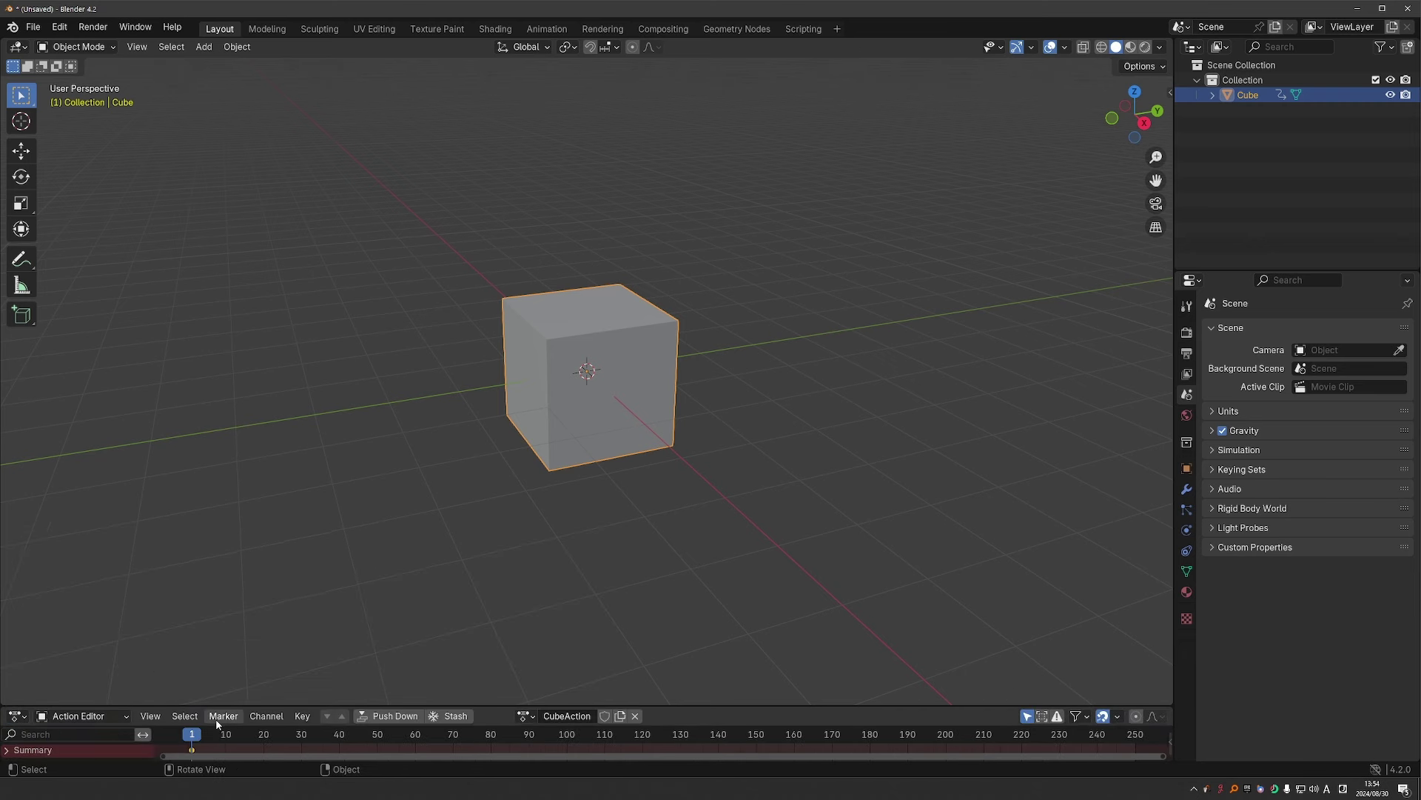
drag(551, 704, 552, 629)
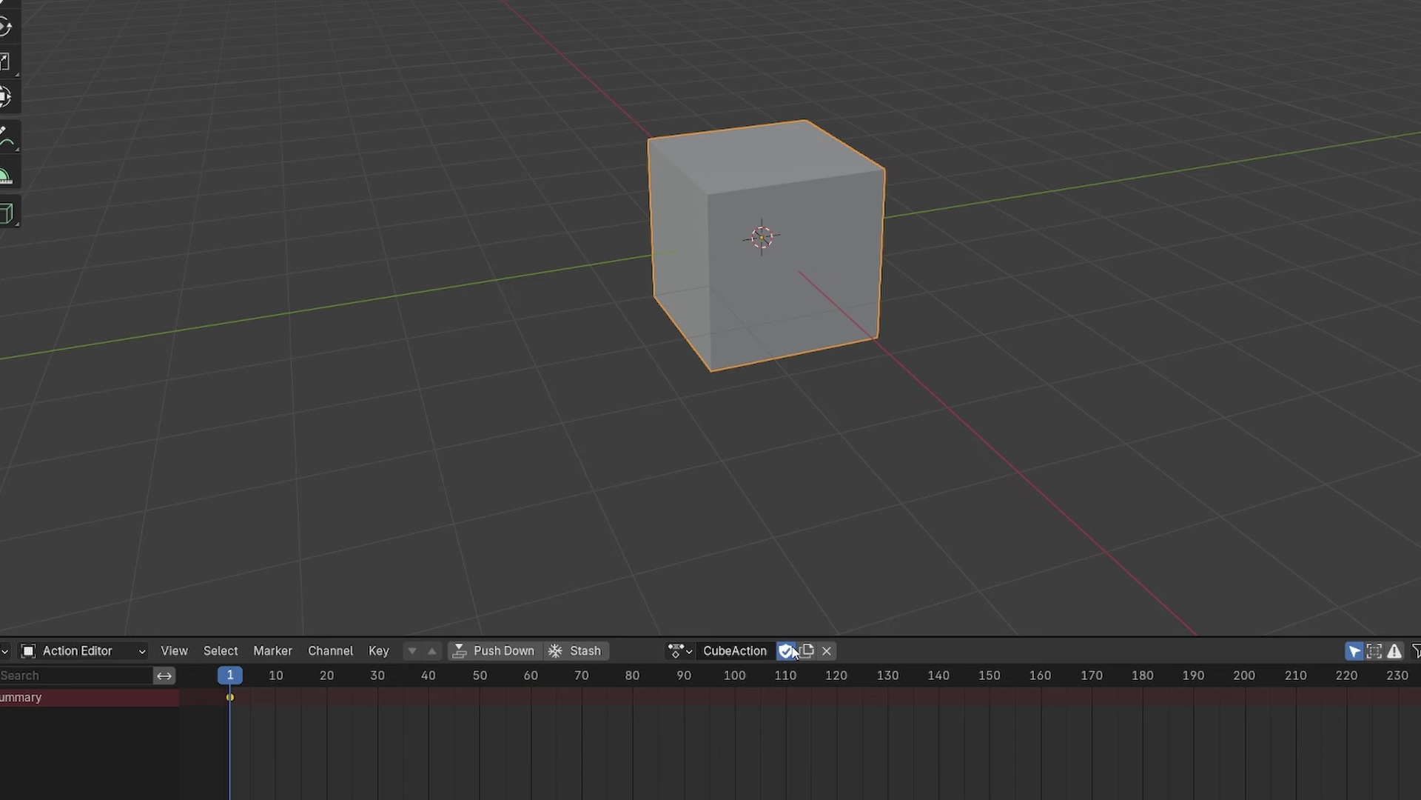
click(789, 650)
click(827, 650)
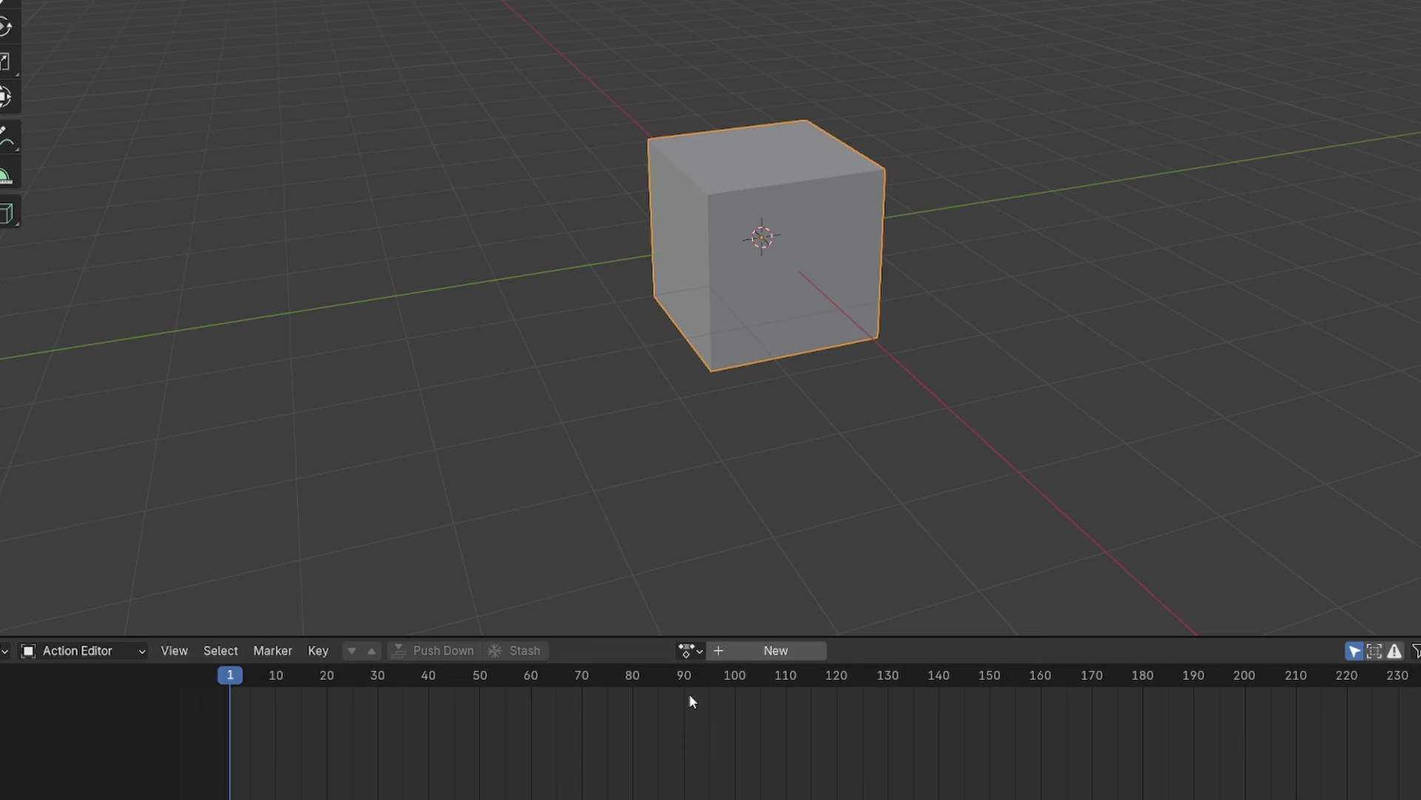
Keyframe the cube into a new CubeAction.001 and give it a fake user
click(701, 649)
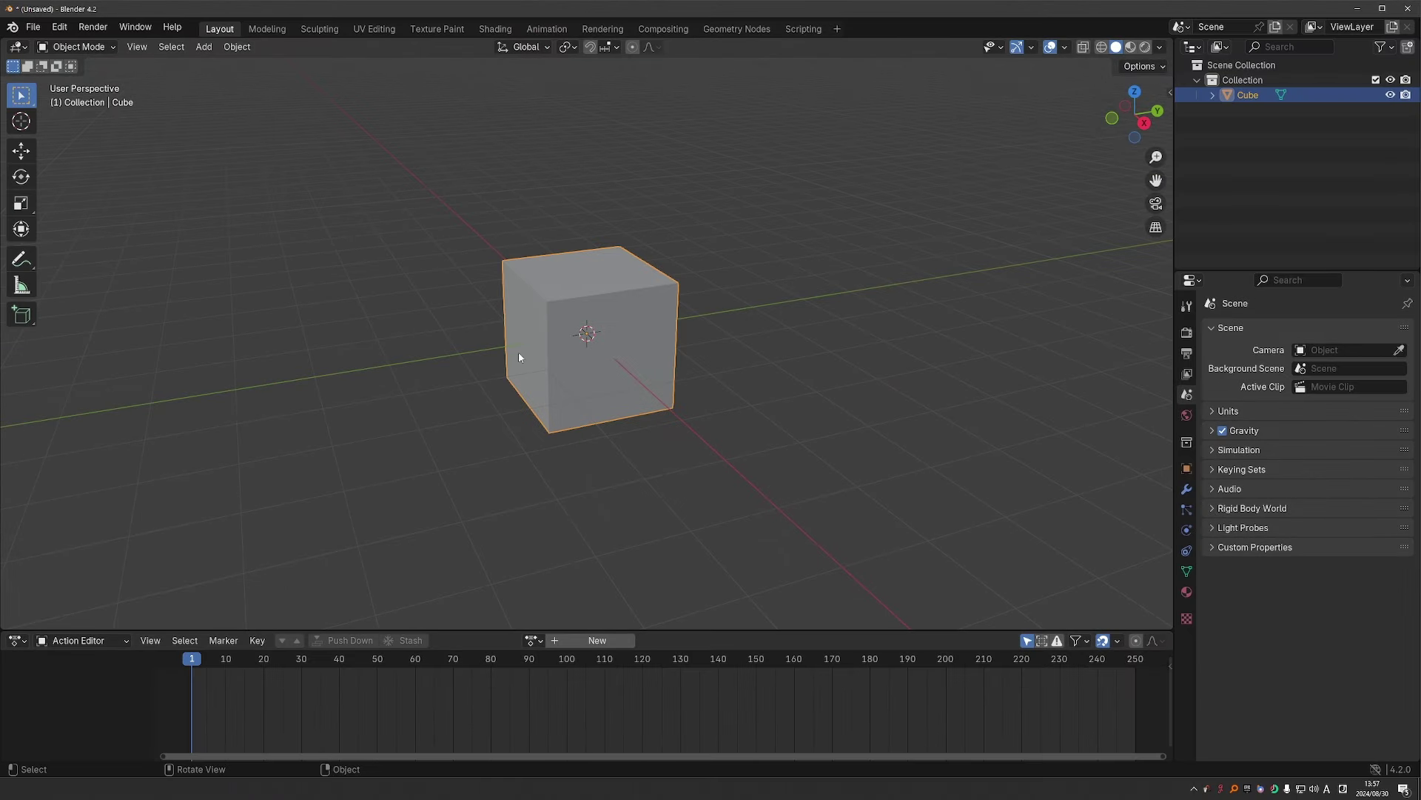
key(i)
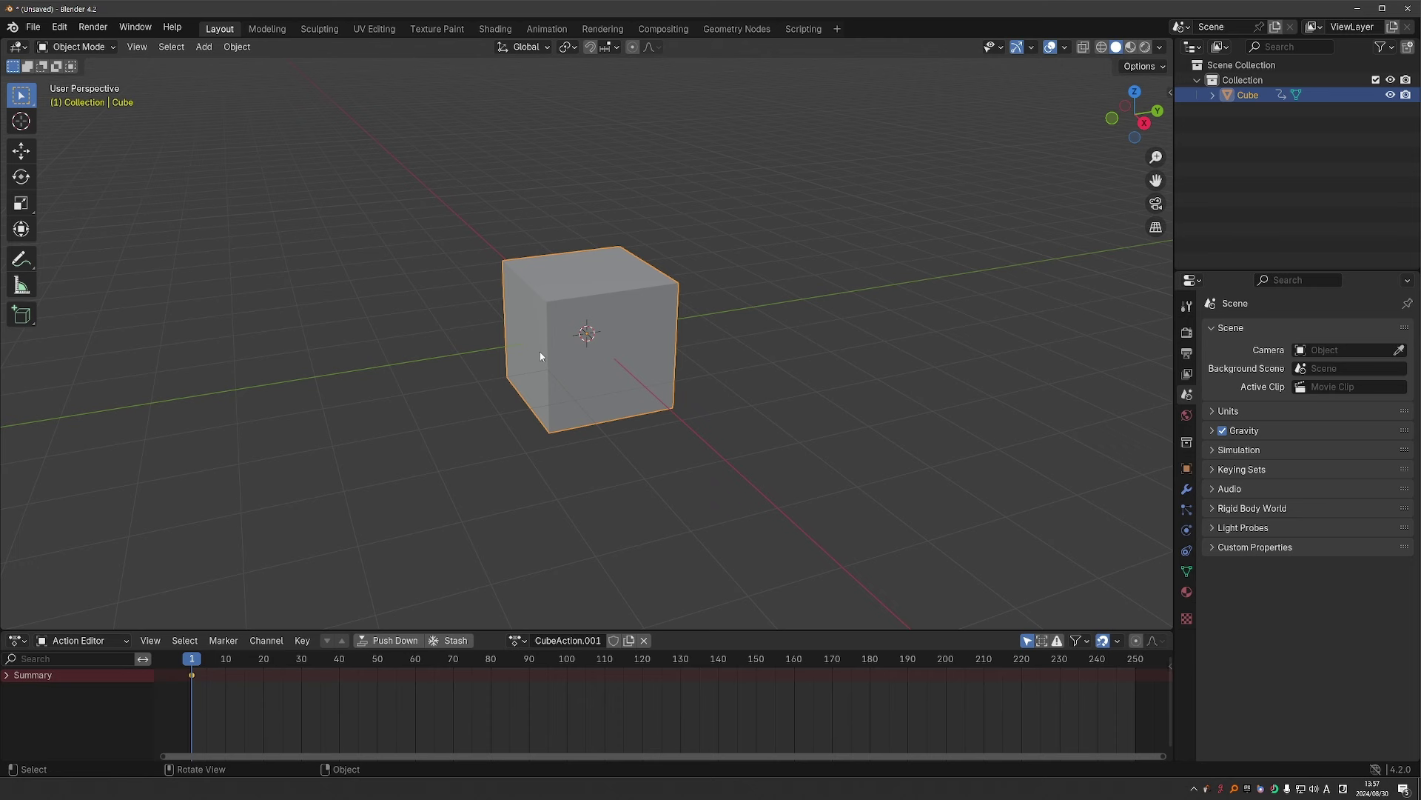
click(613, 641)
Unlink CubeAction.001 and keyframe the cube again to create CubeAction.002
click(517, 641)
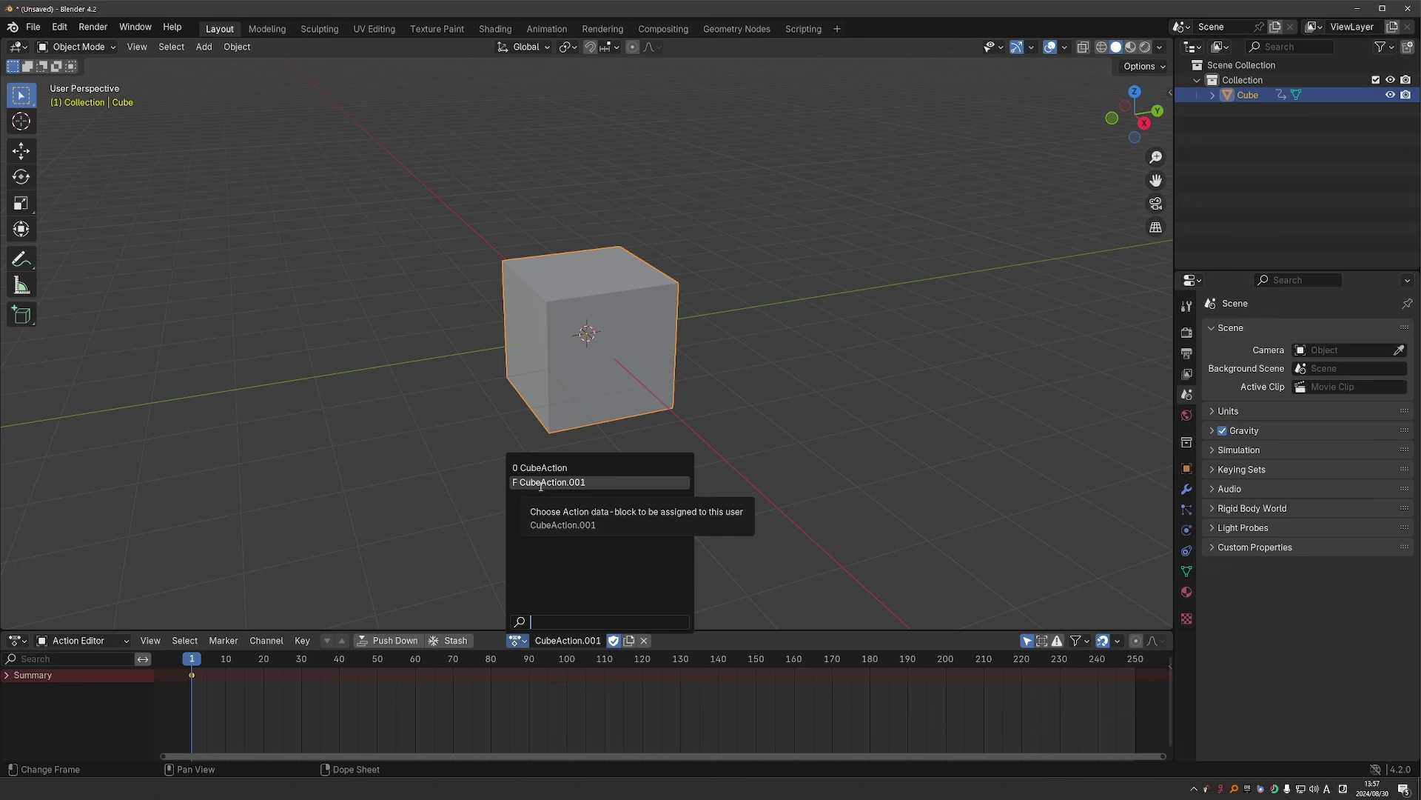
click(644, 641)
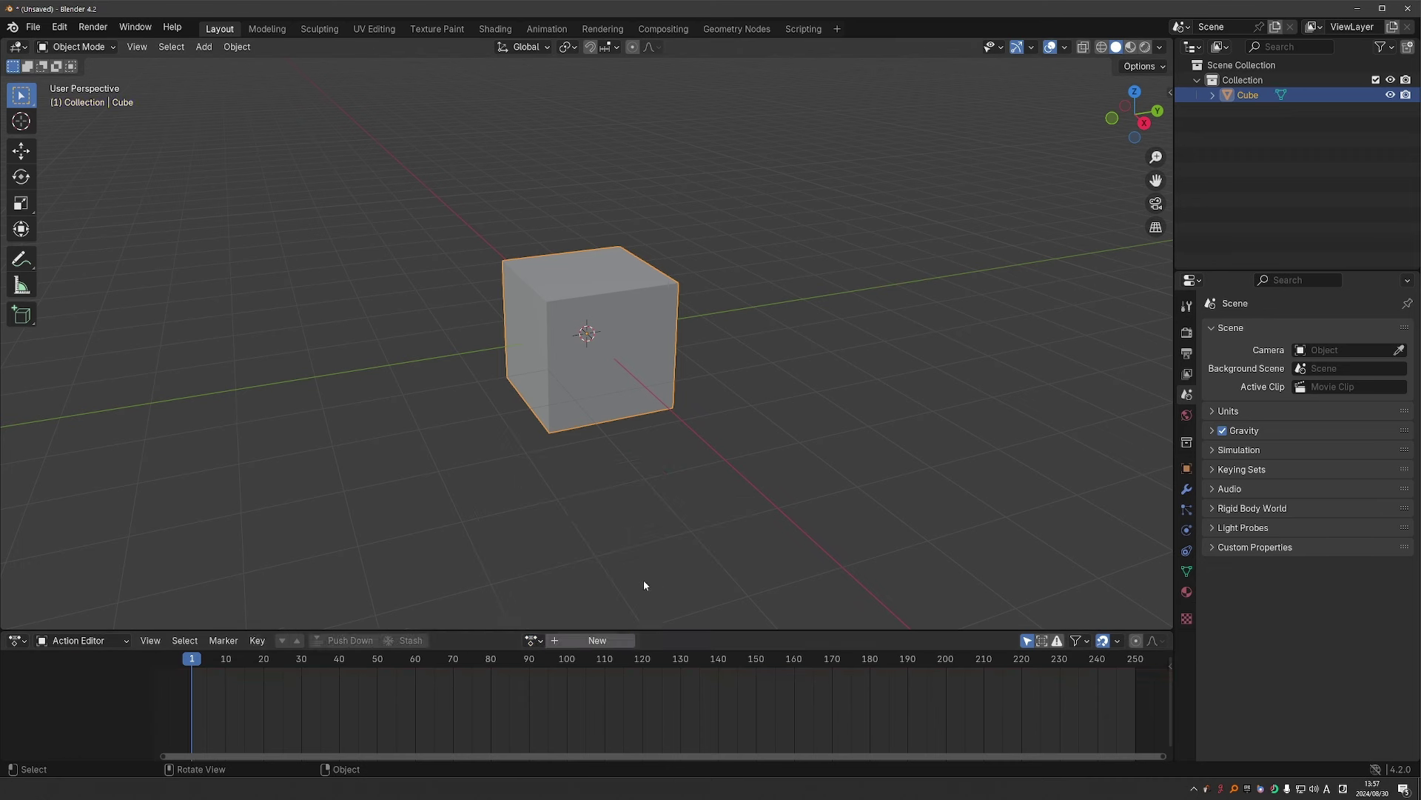
key(i)
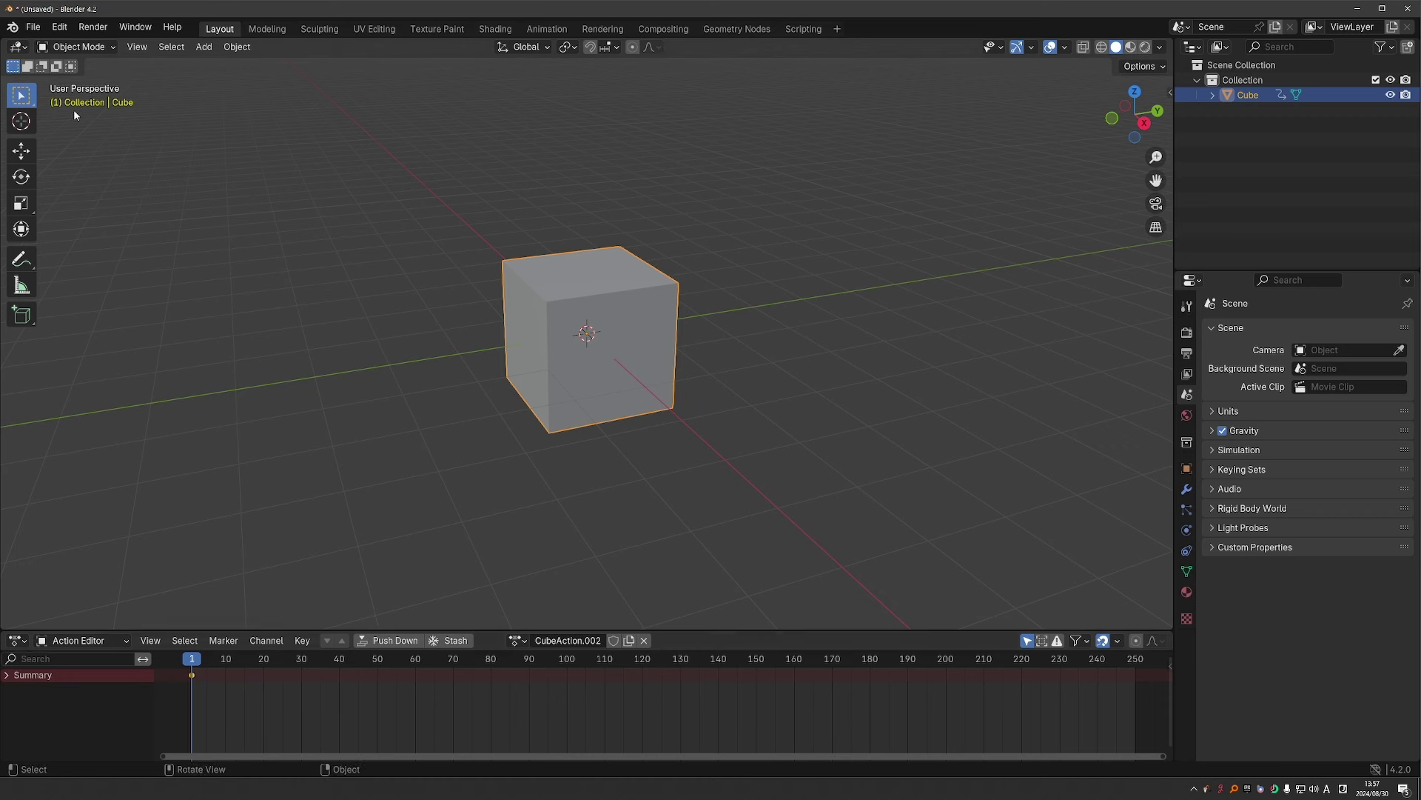
Save the scene as test_save.blend, then revert to the saved file
click(32, 27)
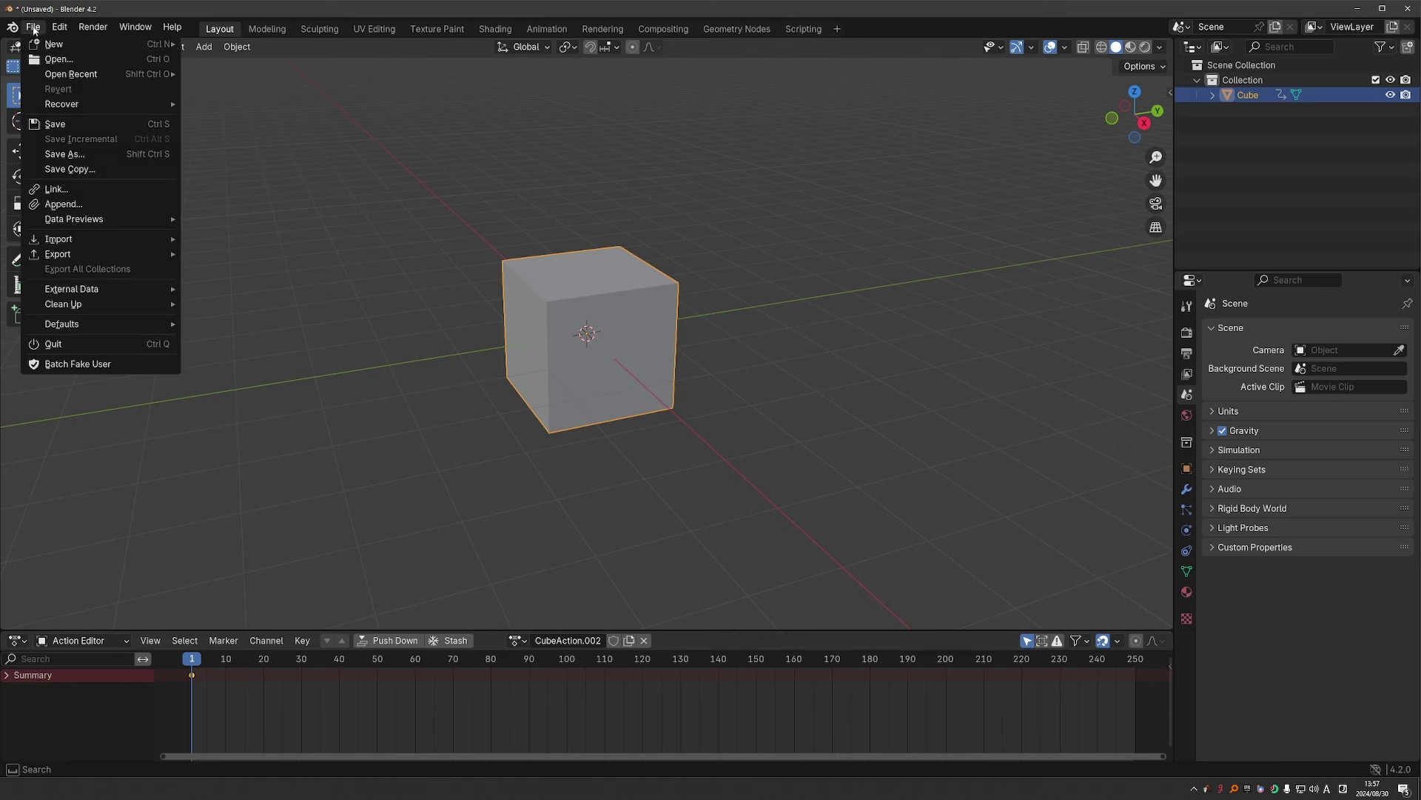
click(77, 124)
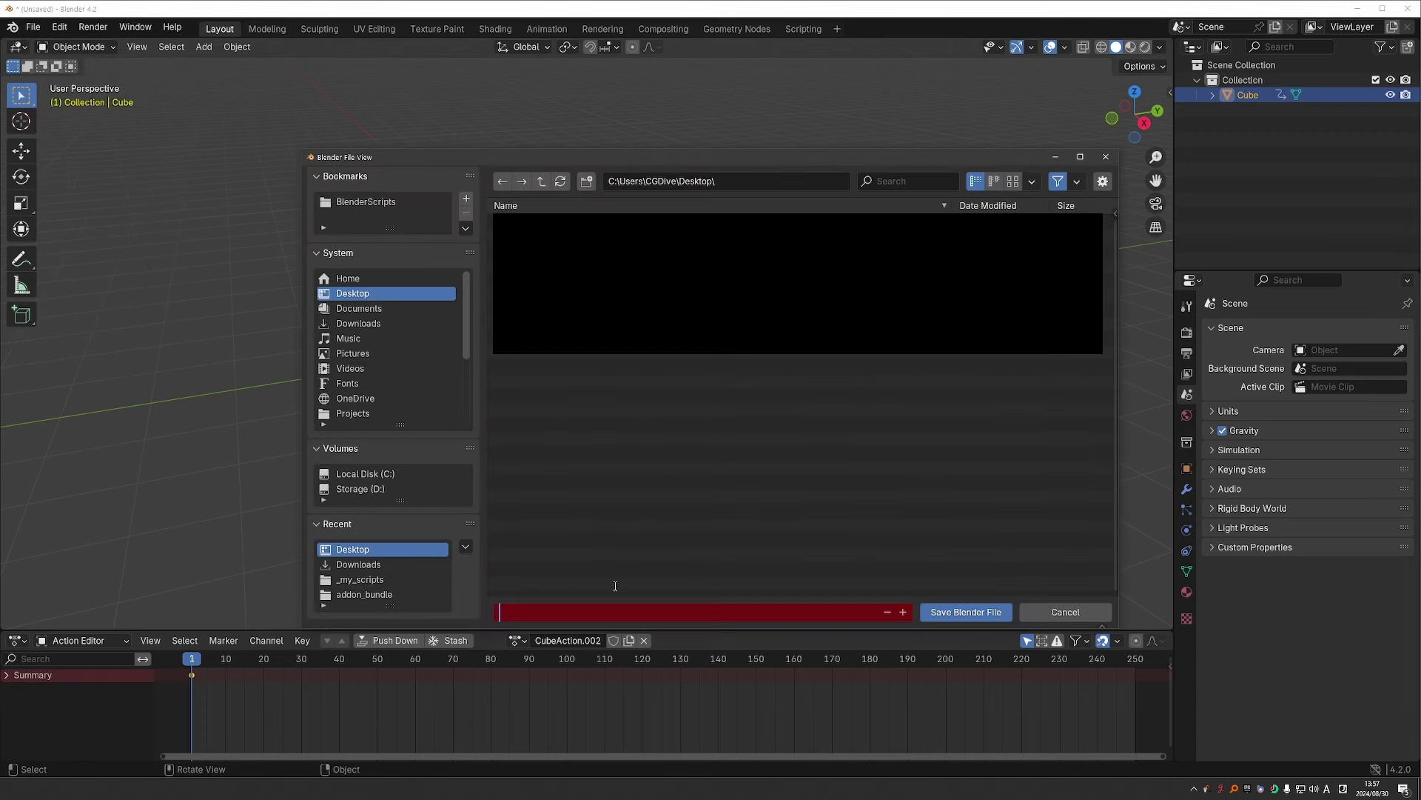
text(test_save)
key(Return)
click(33, 26)
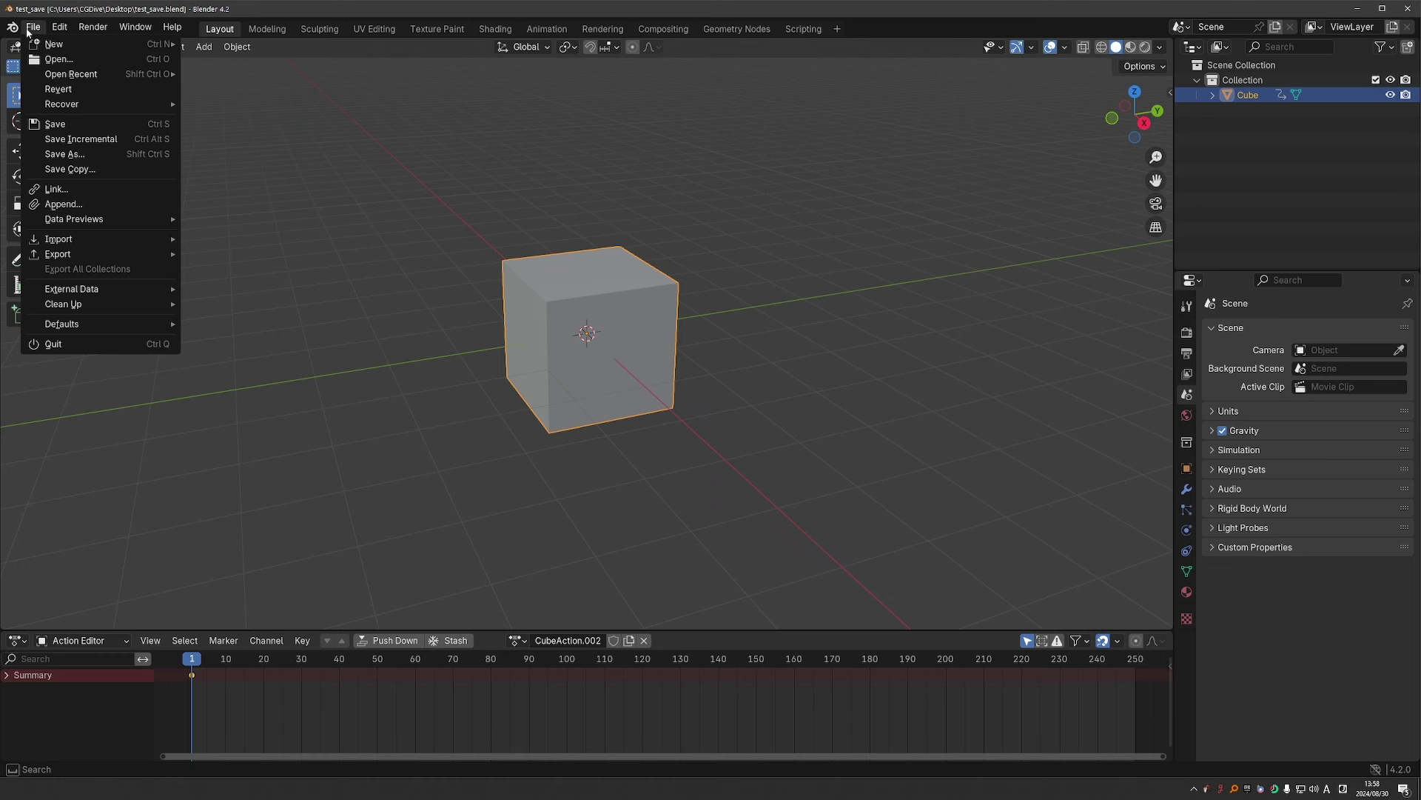
click(92, 87)
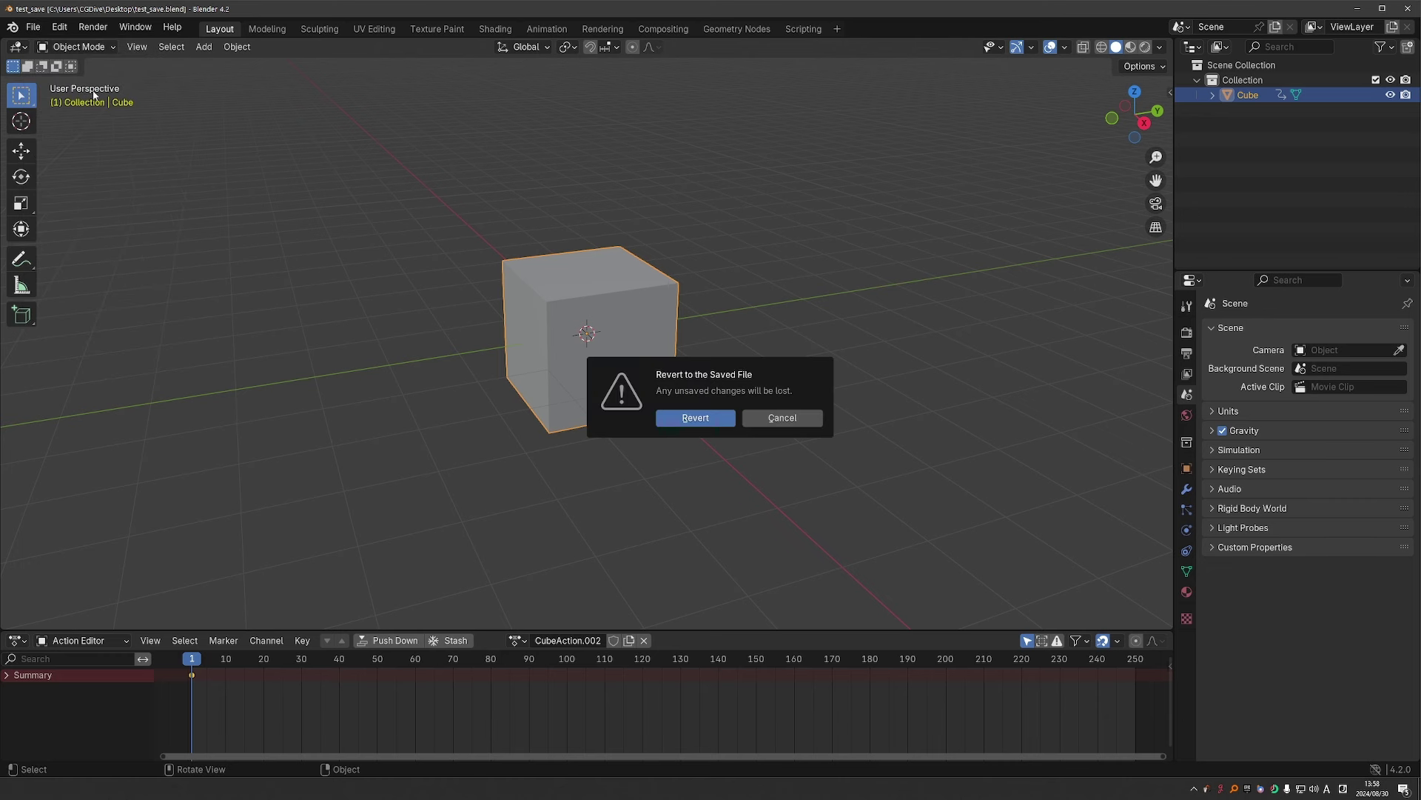
click(700, 420)
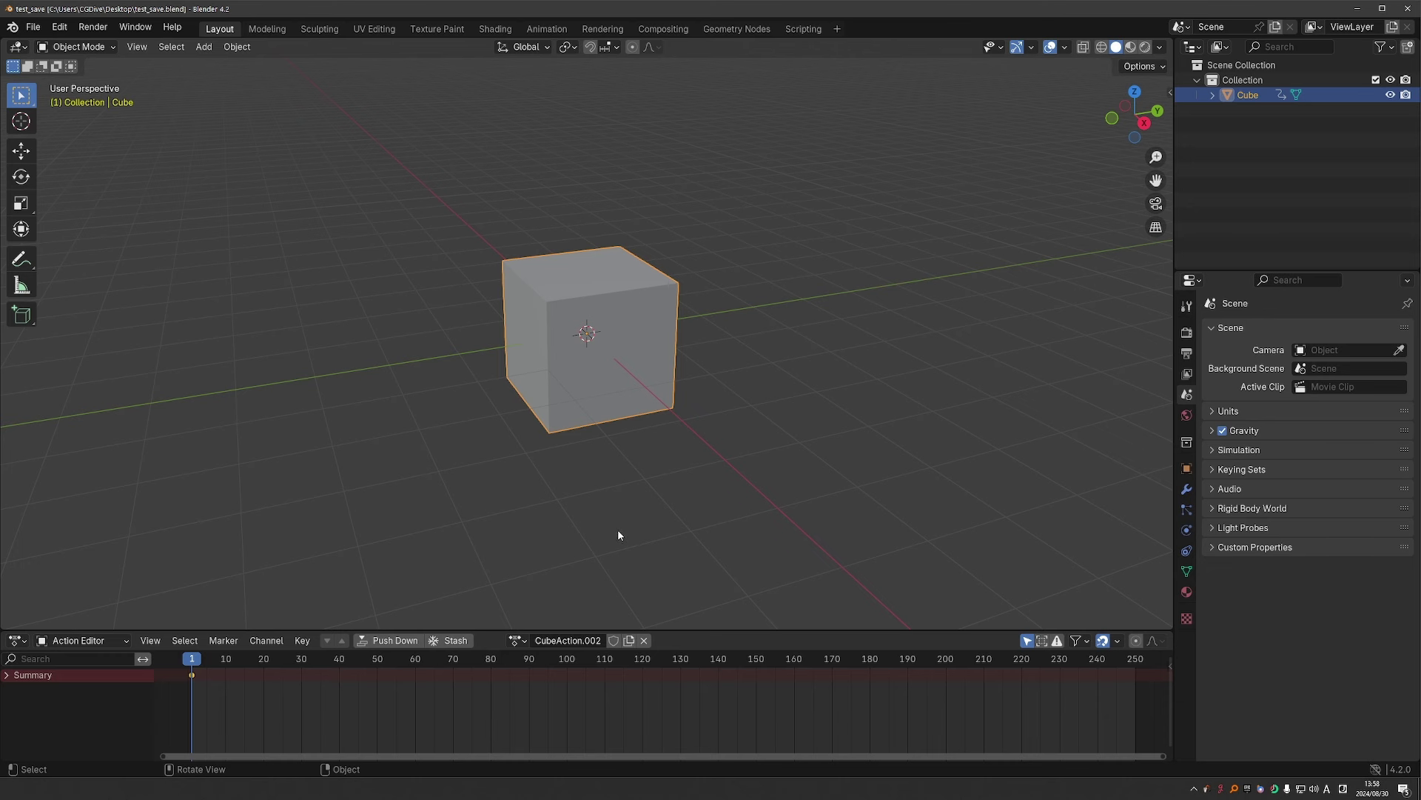
click(516, 640)
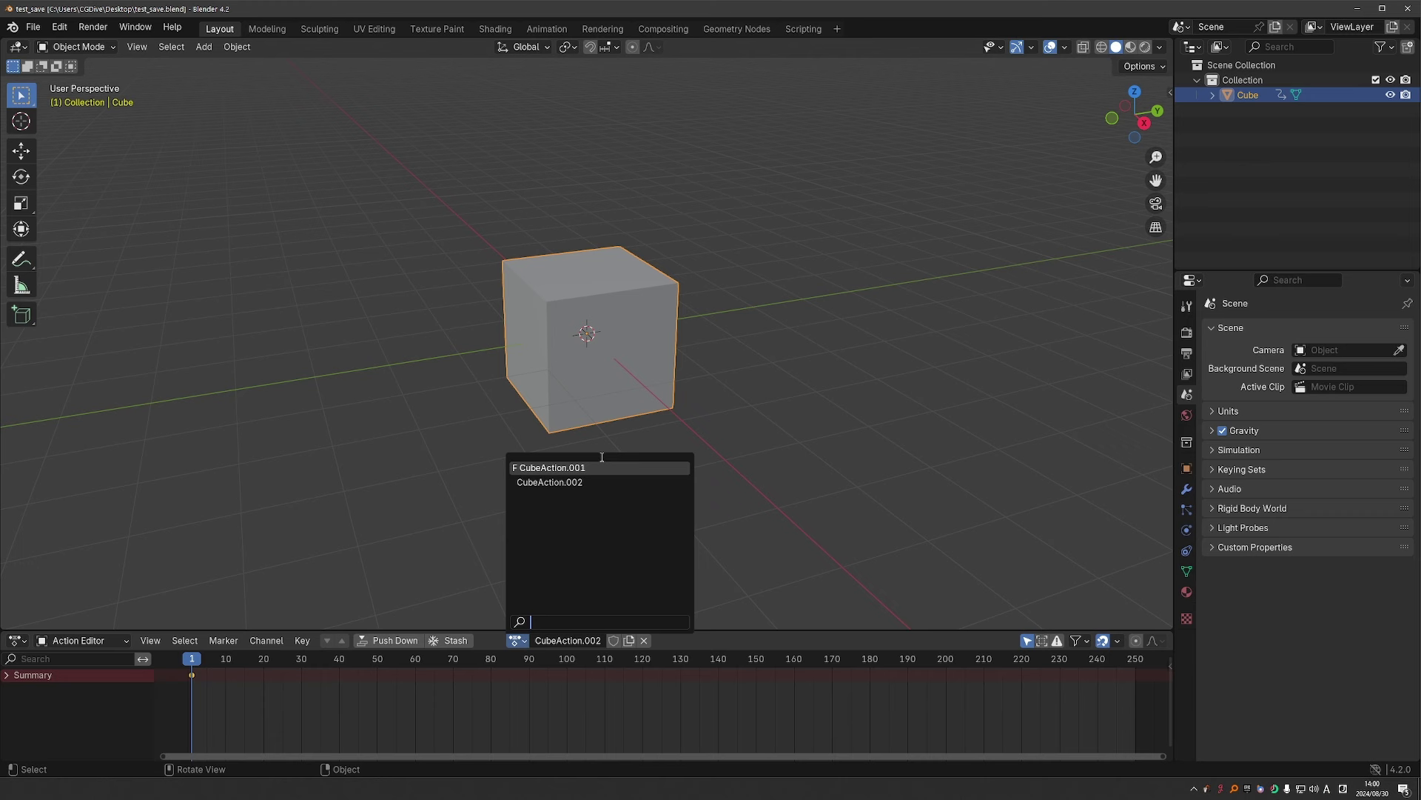
Keep CubeAction.002 assigned, add a new material, unlink it and confirm it has zero users
click(549, 482)
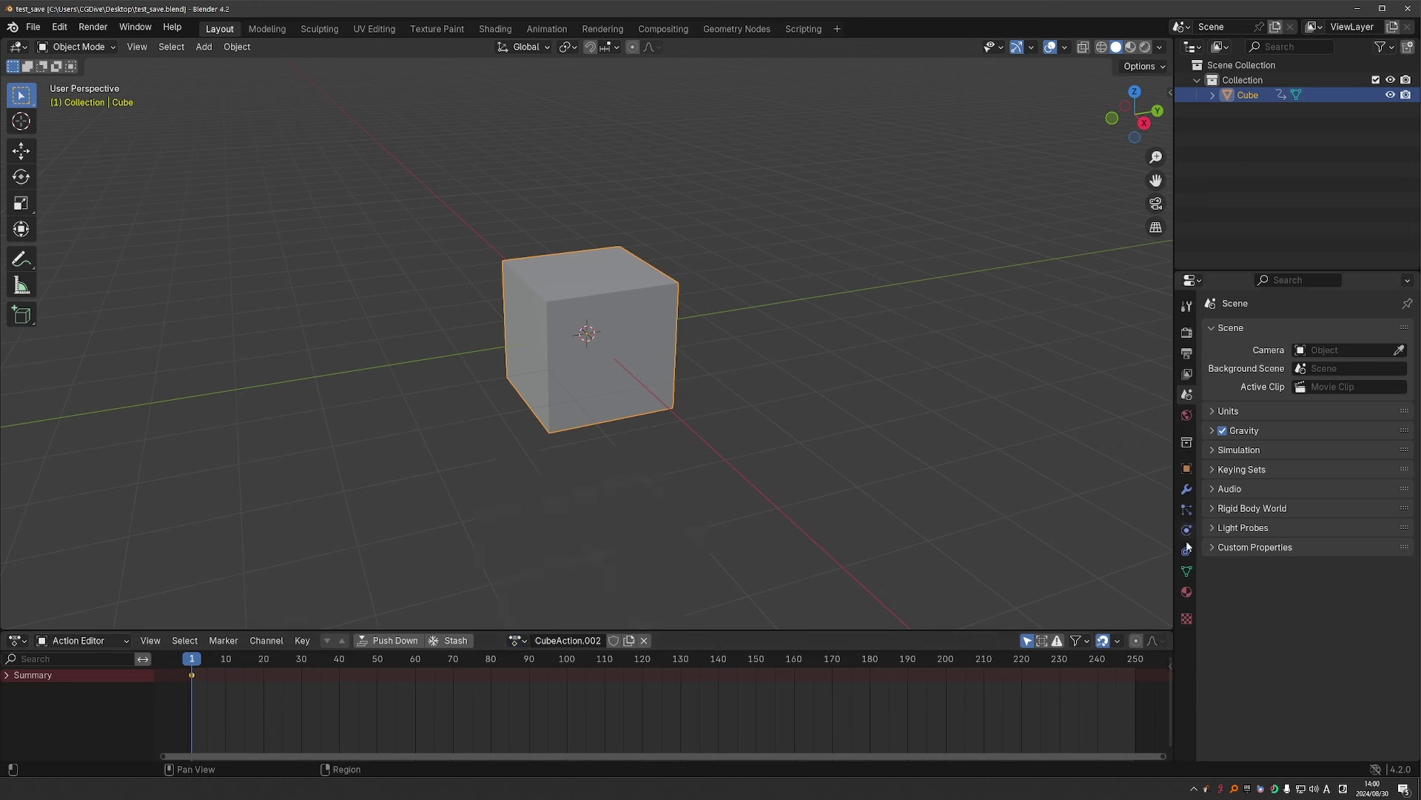
click(1187, 592)
click(1318, 393)
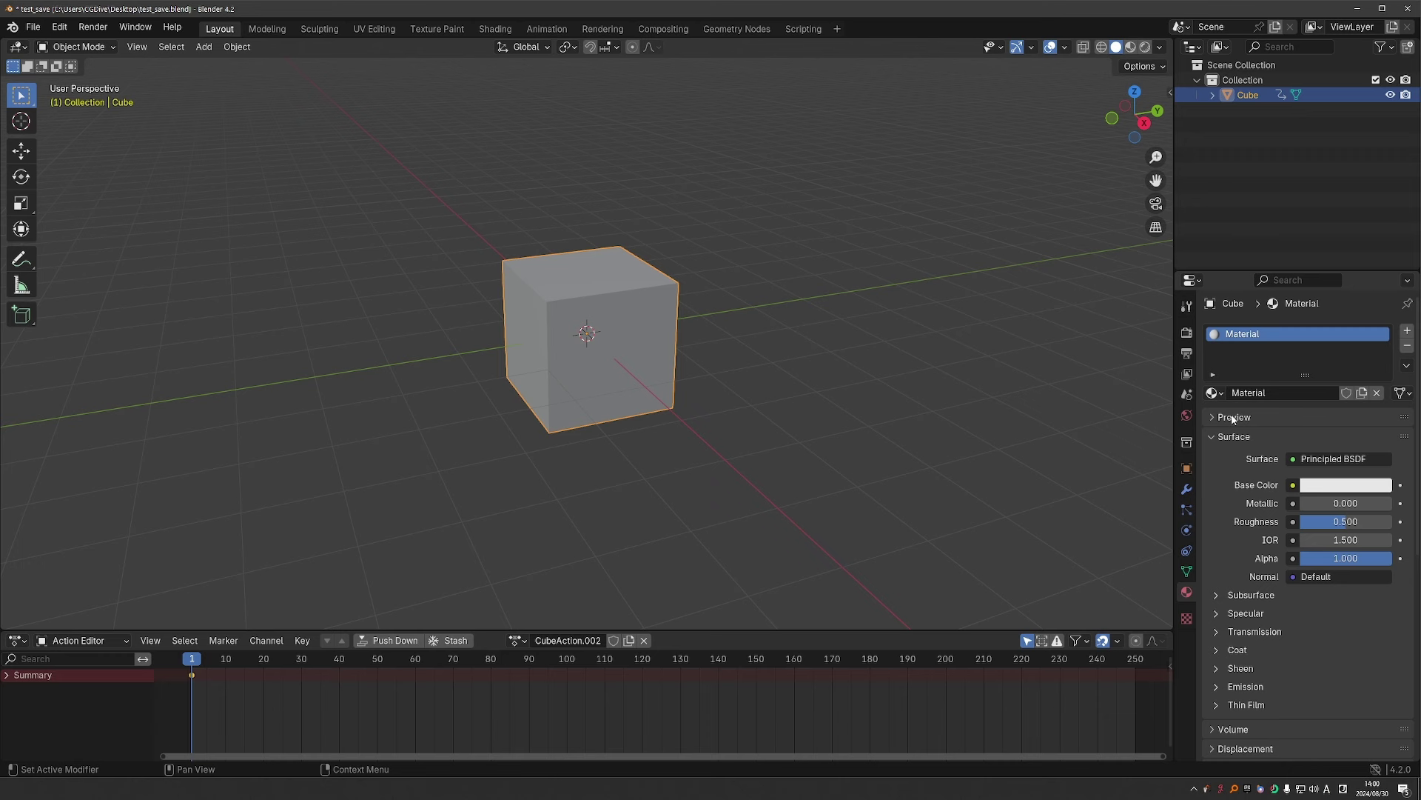
click(1377, 392)
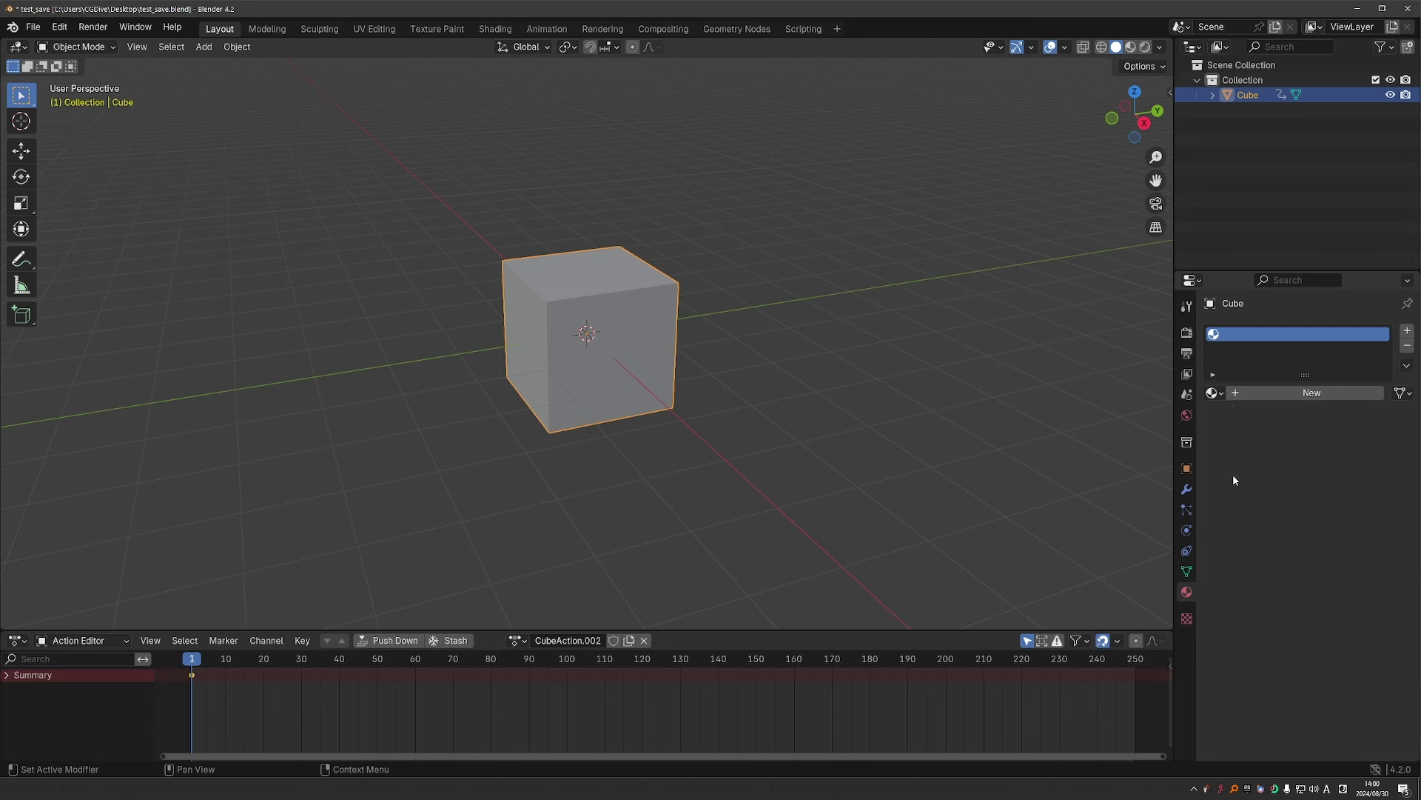
click(1215, 393)
In the browser, open the add-on's order page and download automatic_fake_user_v1.0.1.zip
key(alt+Tab)
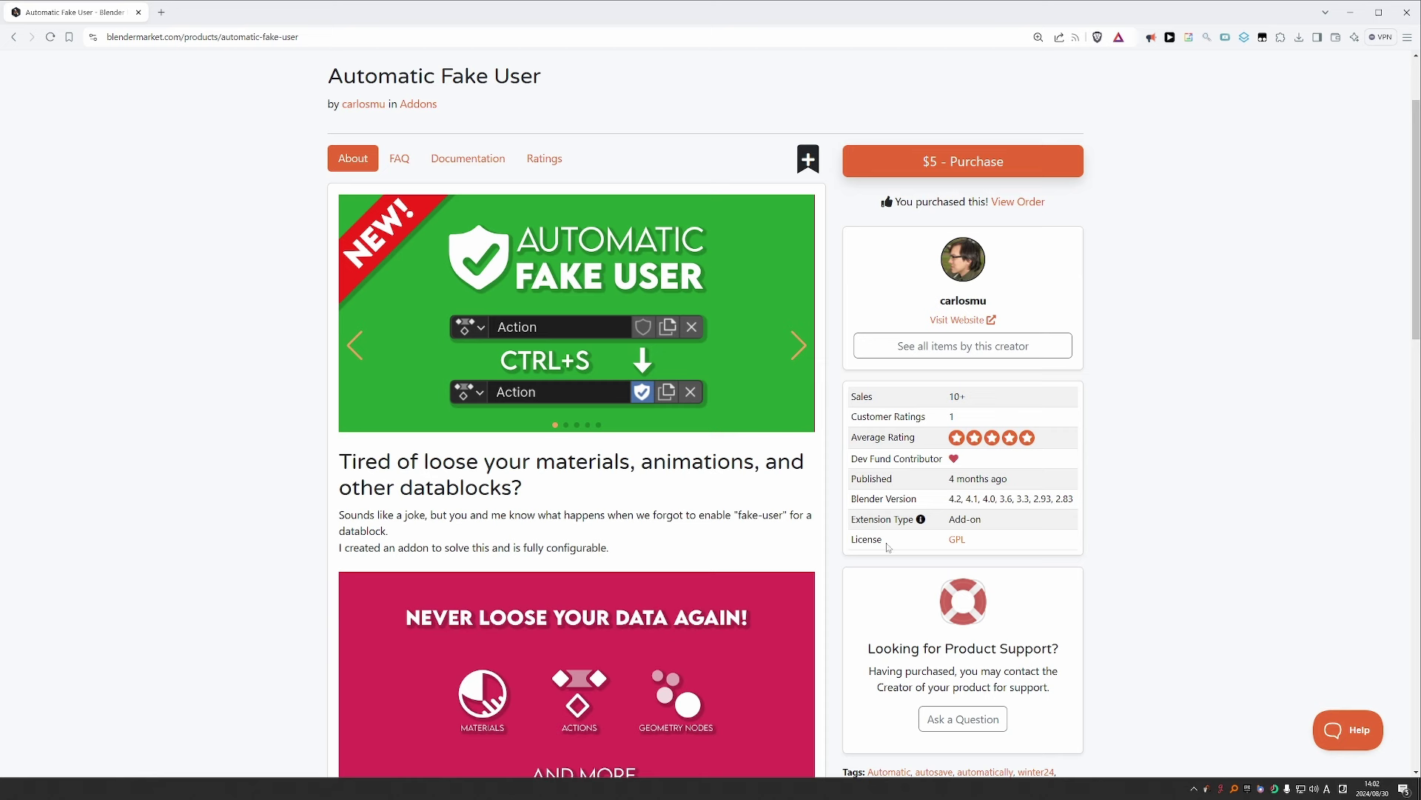
click(1024, 203)
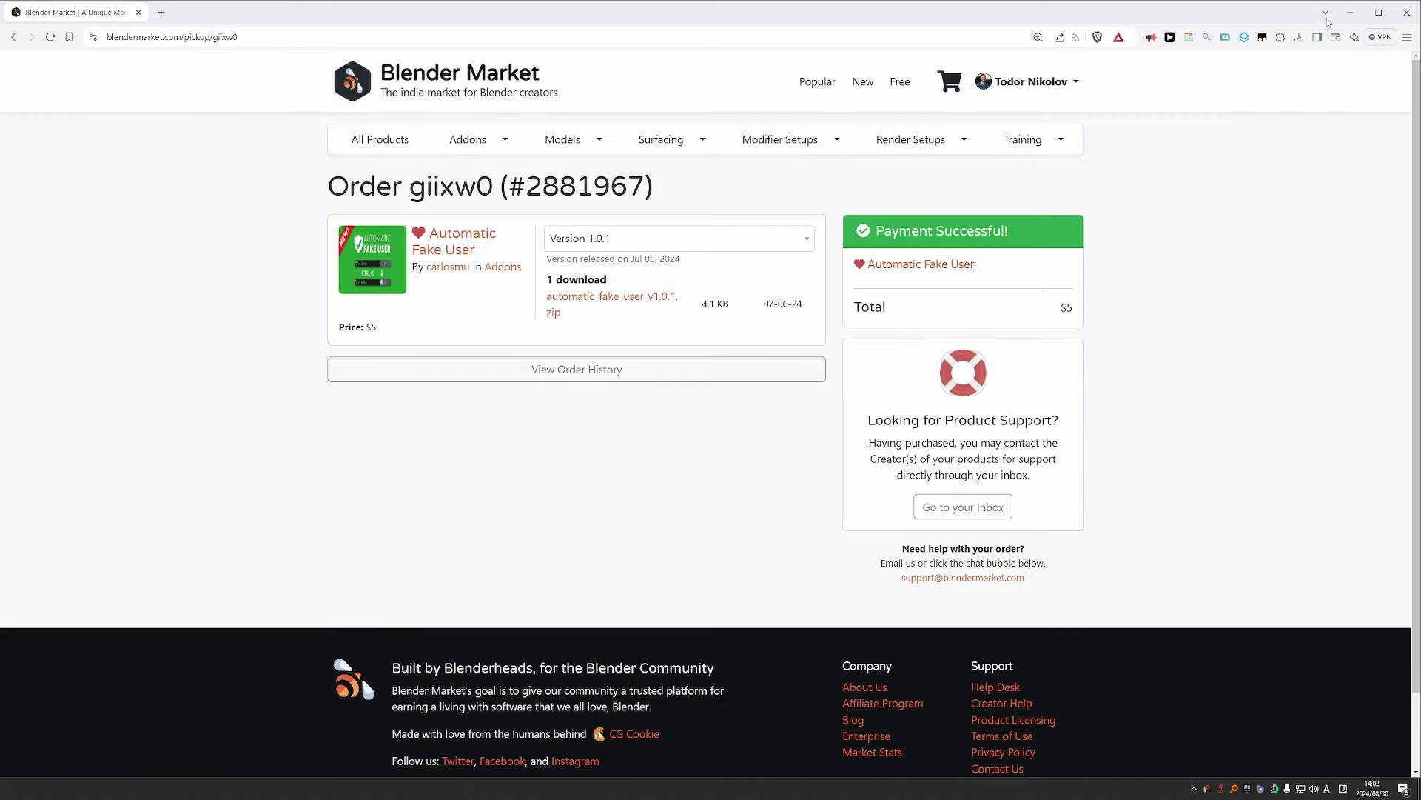
click(595, 303)
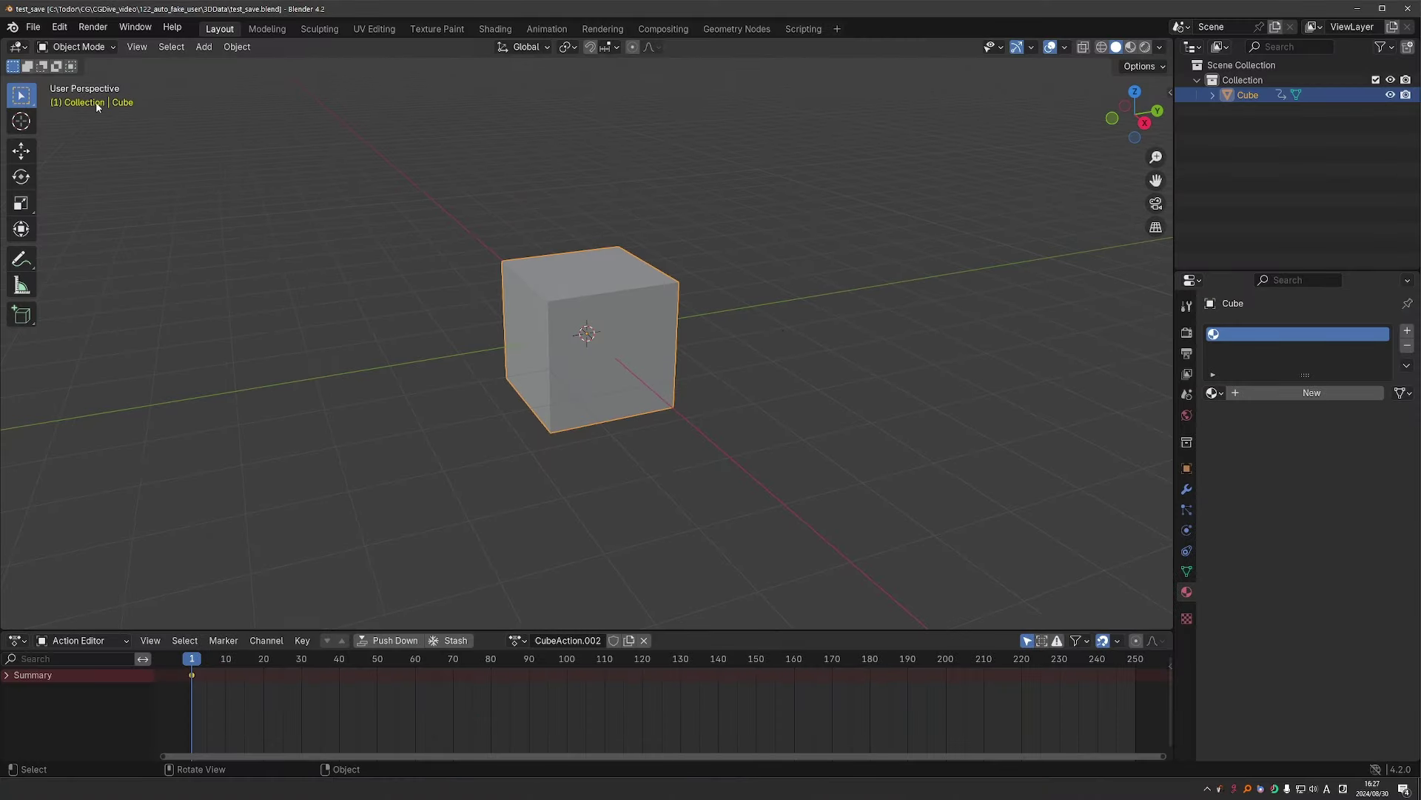
In Preferences > Add-ons, start Install from Disk
click(60, 26)
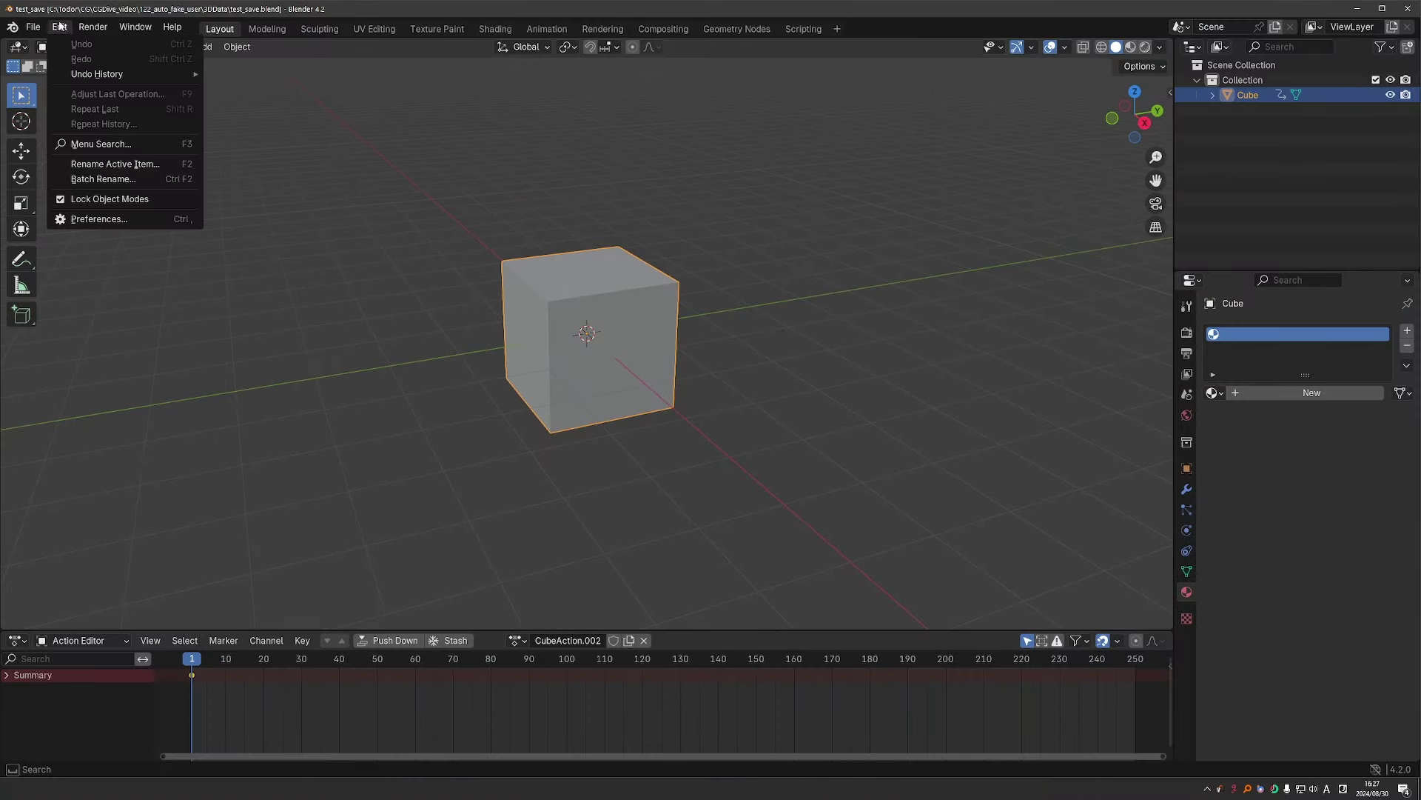
click(104, 218)
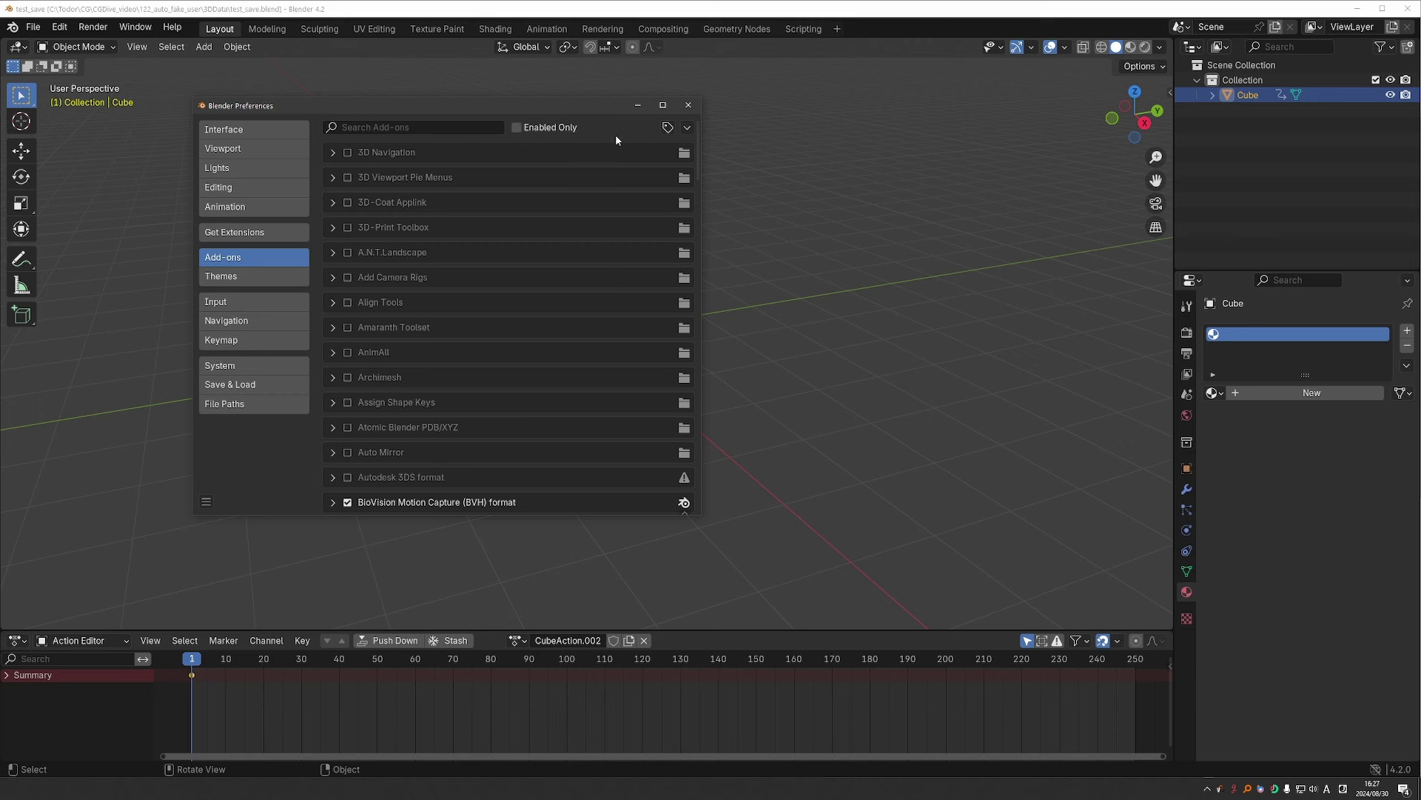
click(687, 130)
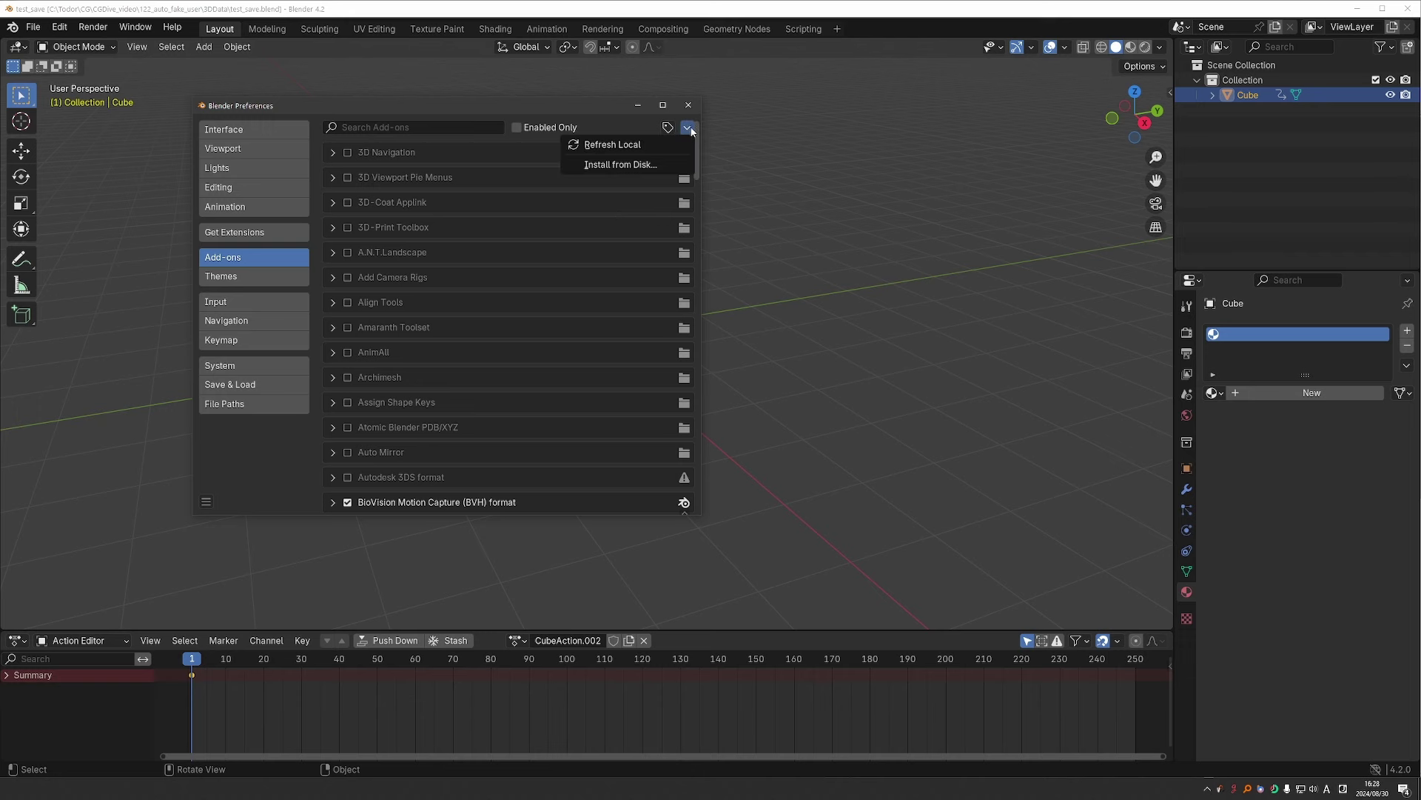
click(632, 166)
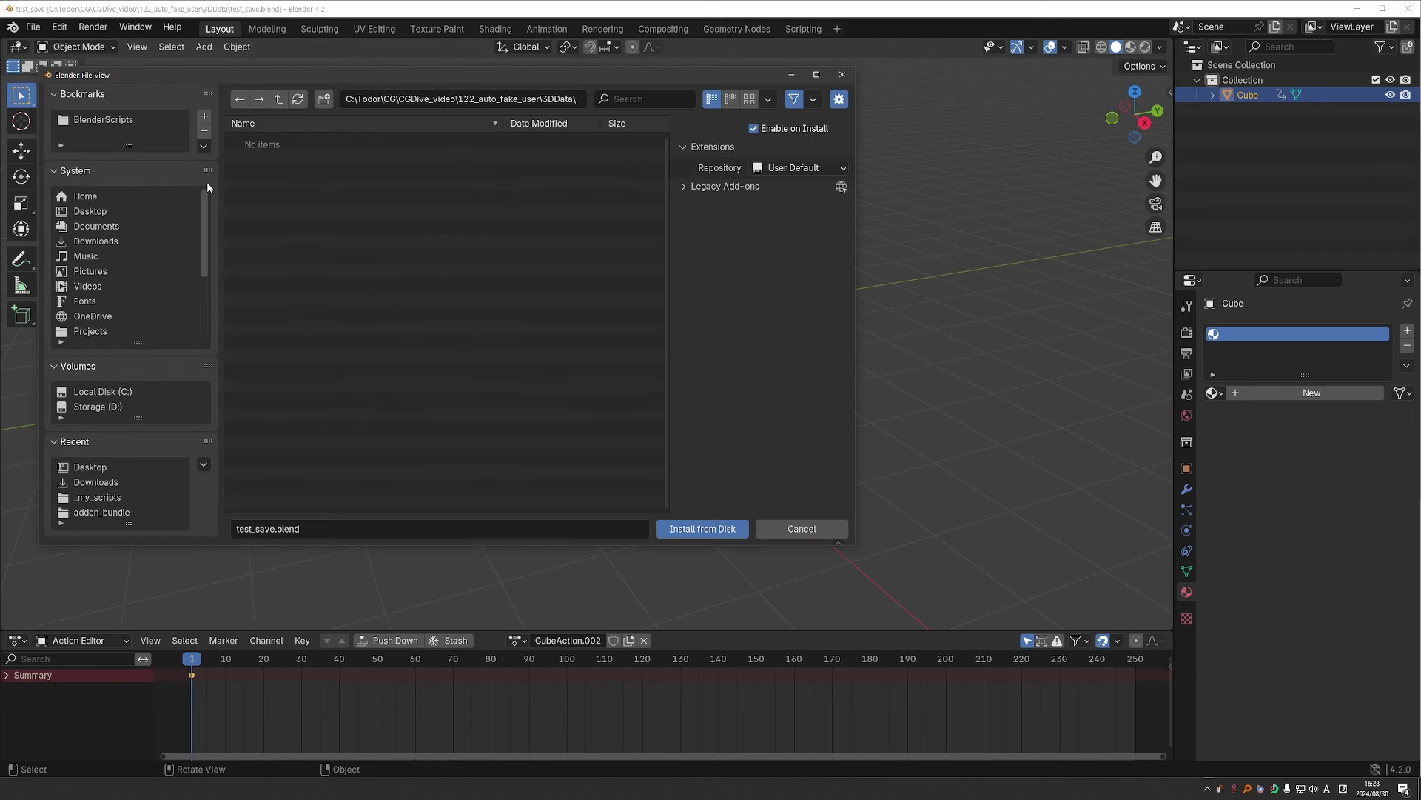
Browse from the BlenderScripts bookmark into _UI > AutoFakeUser
click(146, 116)
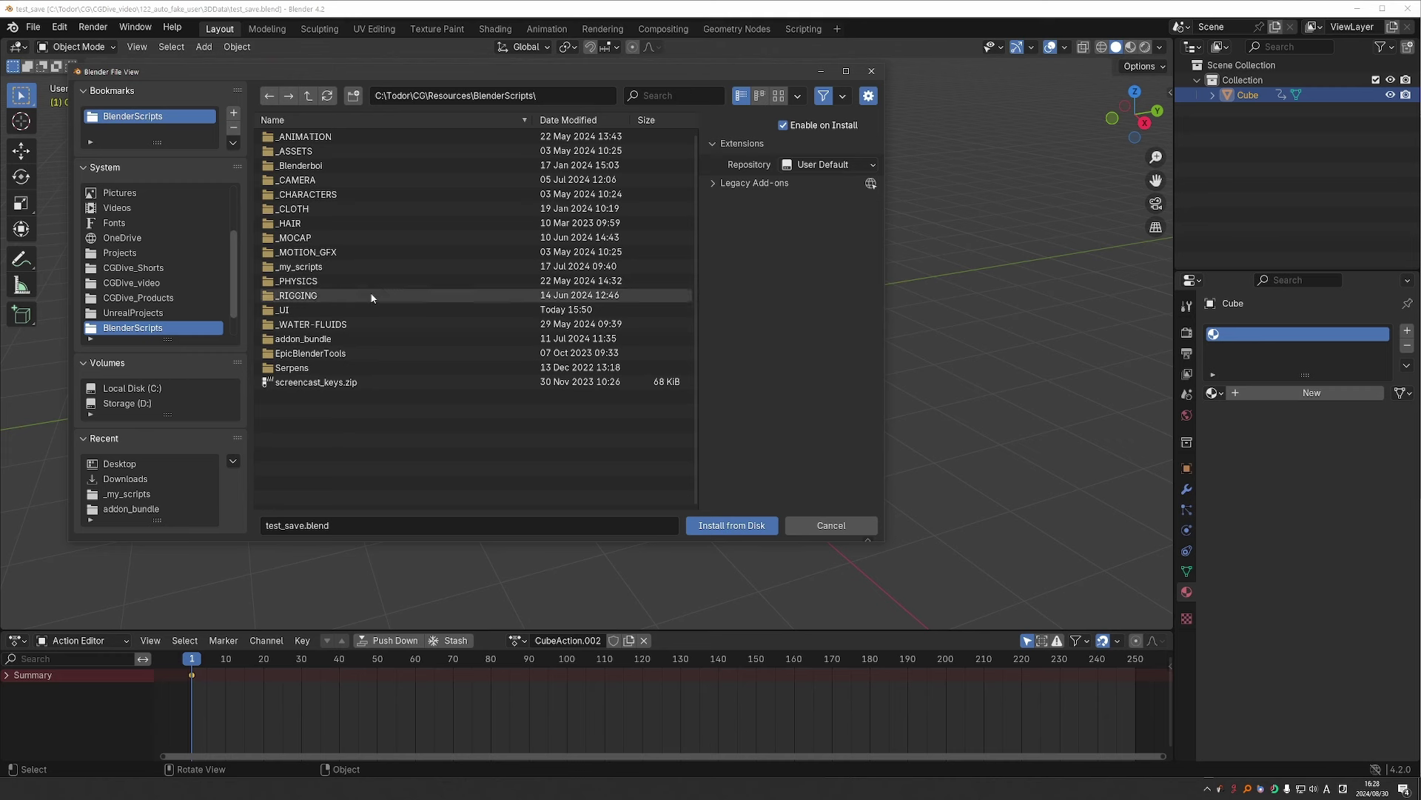
double_click(363, 309)
double_click(349, 165)
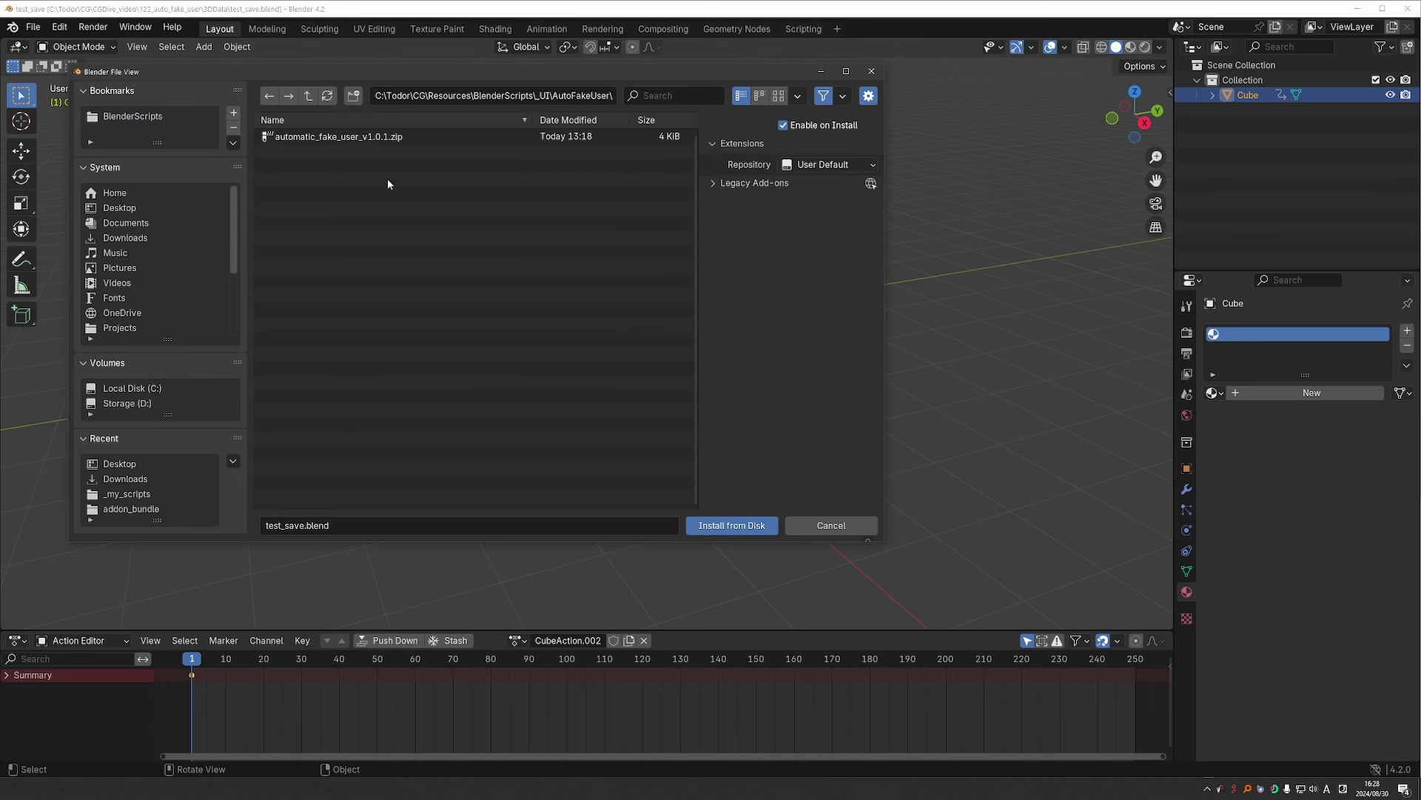
Install automatic_fake_user_v1.0.1.zip and filter the Add-ons list by 'auto'
click(376, 137)
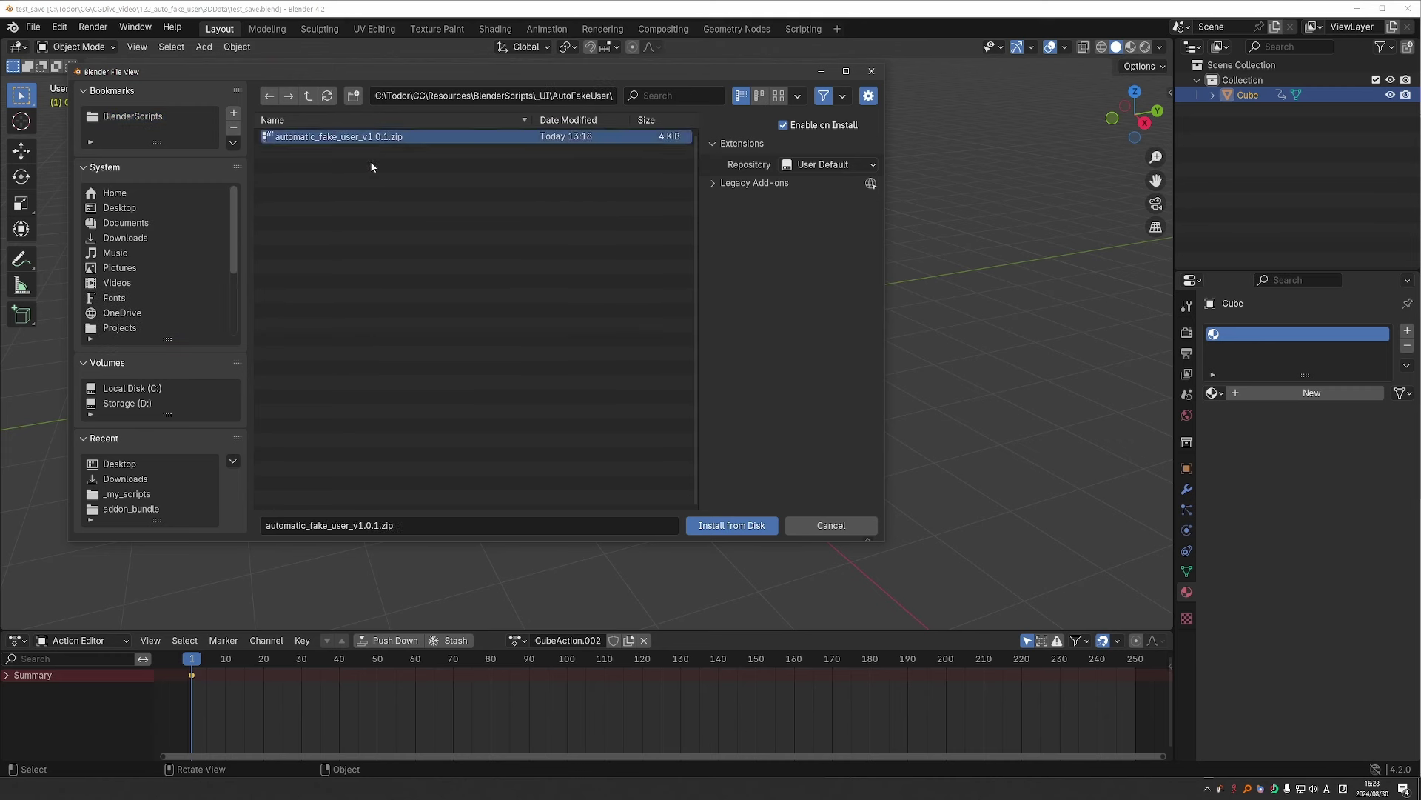
click(723, 526)
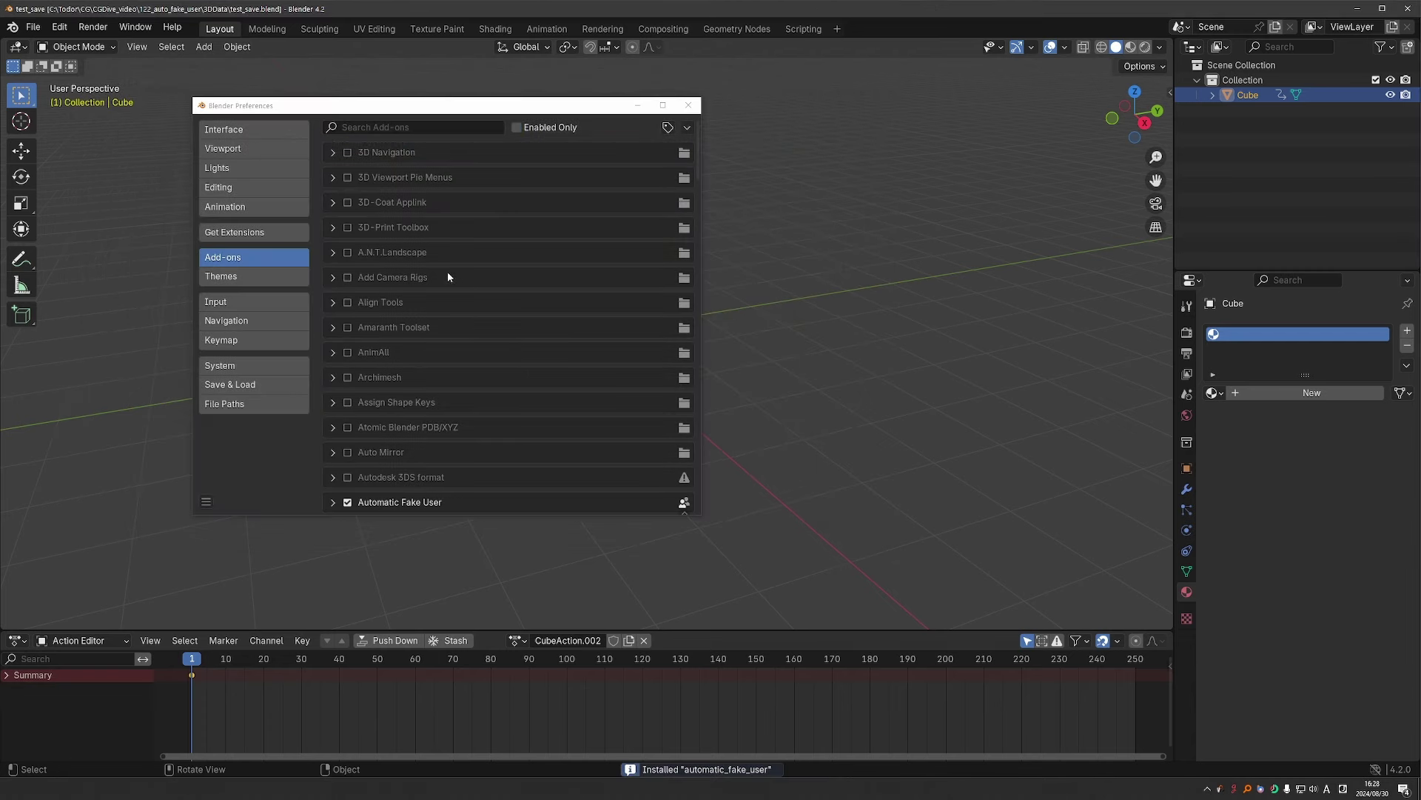
click(388, 128)
text(auto)
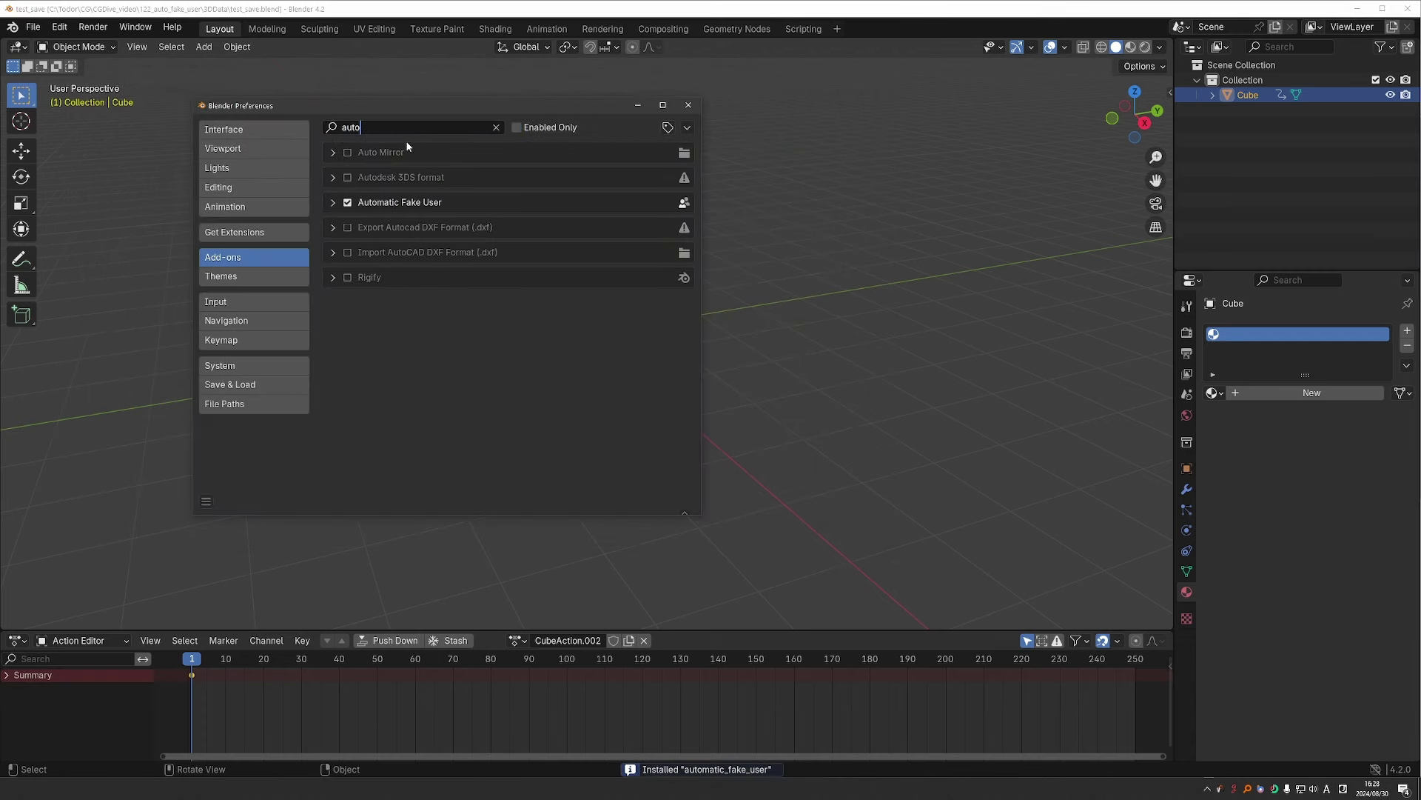
Expand Automatic Fake User's settings and enable Materials and Worlds
click(332, 210)
scroll(390, 288, down, 2)
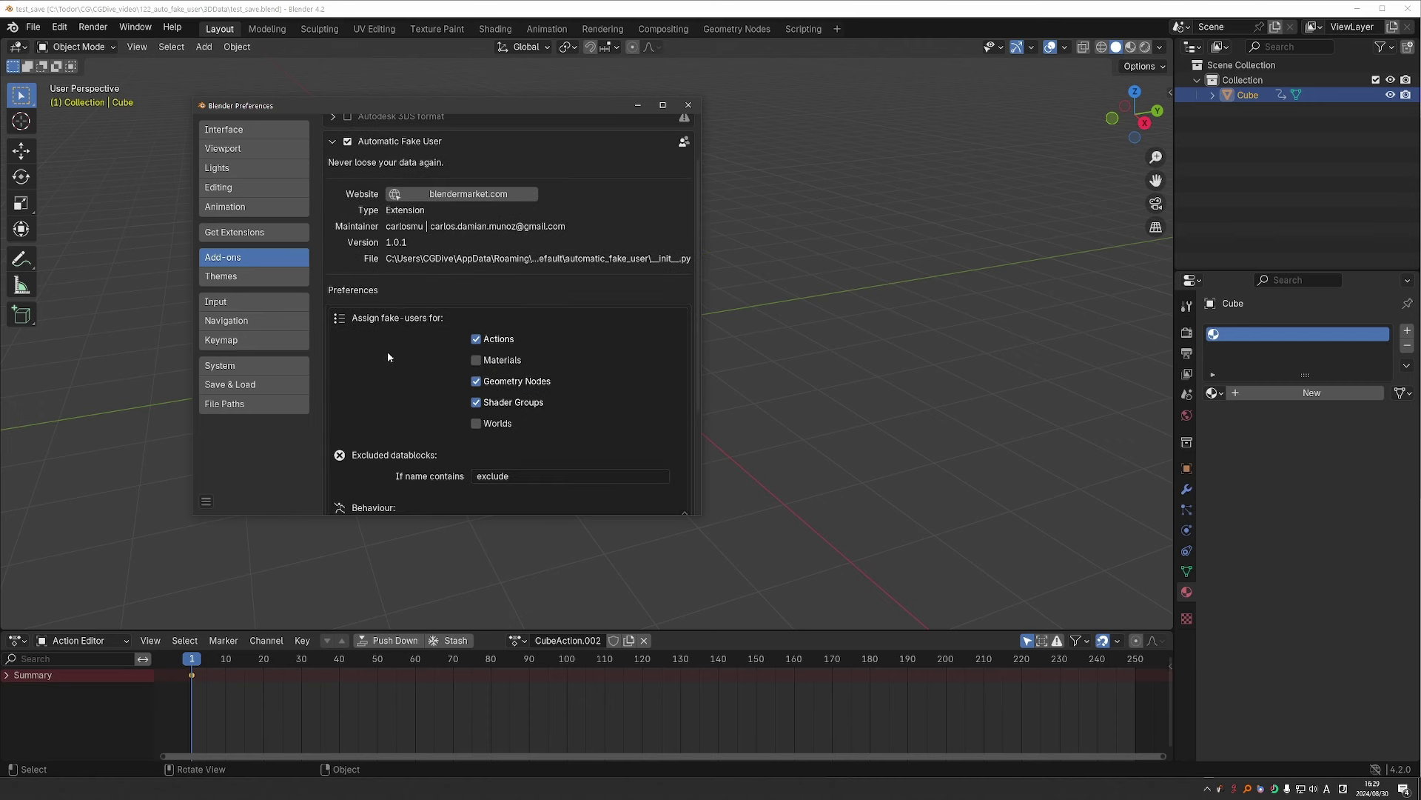
click(471, 359)
click(473, 426)
Set the 'If name contains' exclusion text to 'exclude'
scroll(454, 378, down, 3)
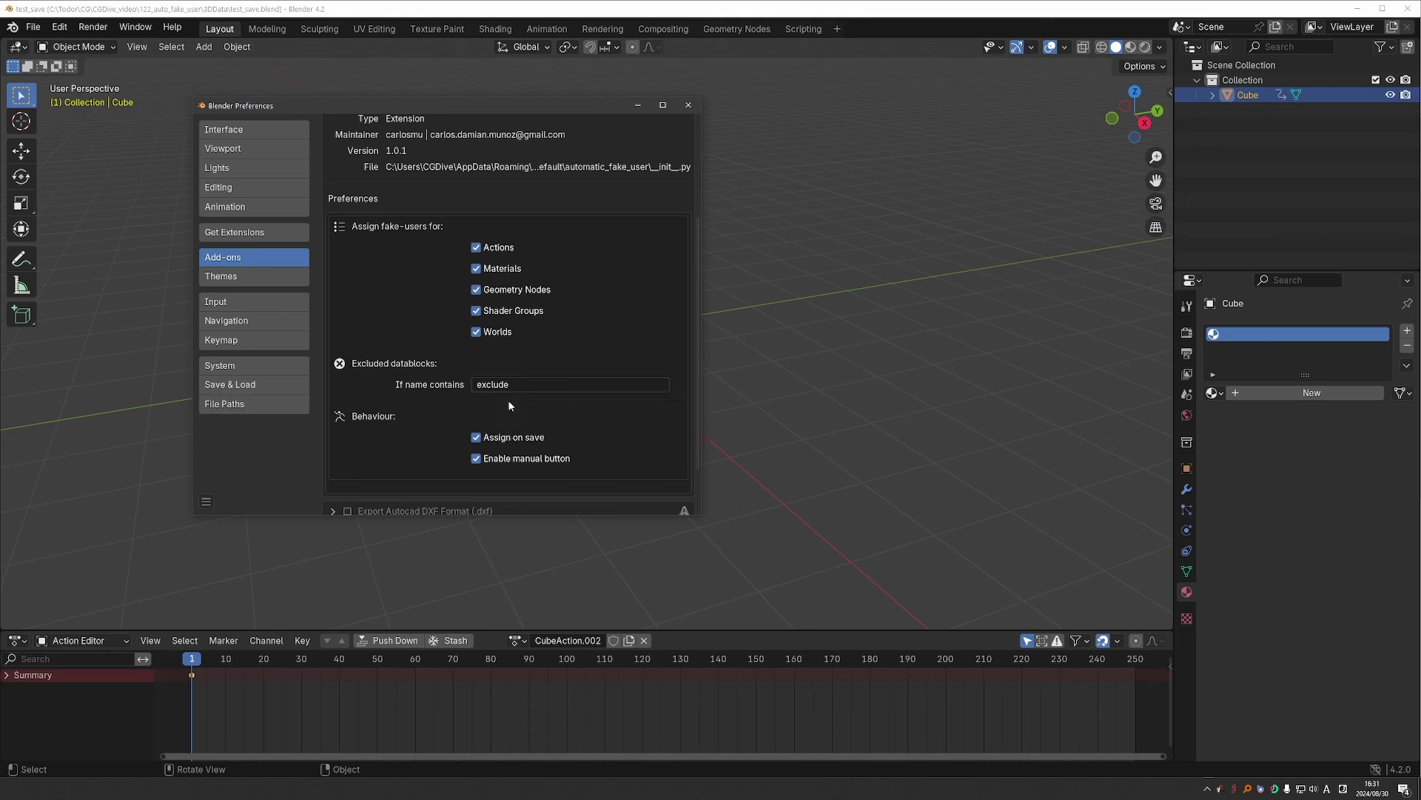
click(506, 385)
text(exclude)
key(Return)
Check the File menu for Batch Fake User and close Preferences
click(34, 27)
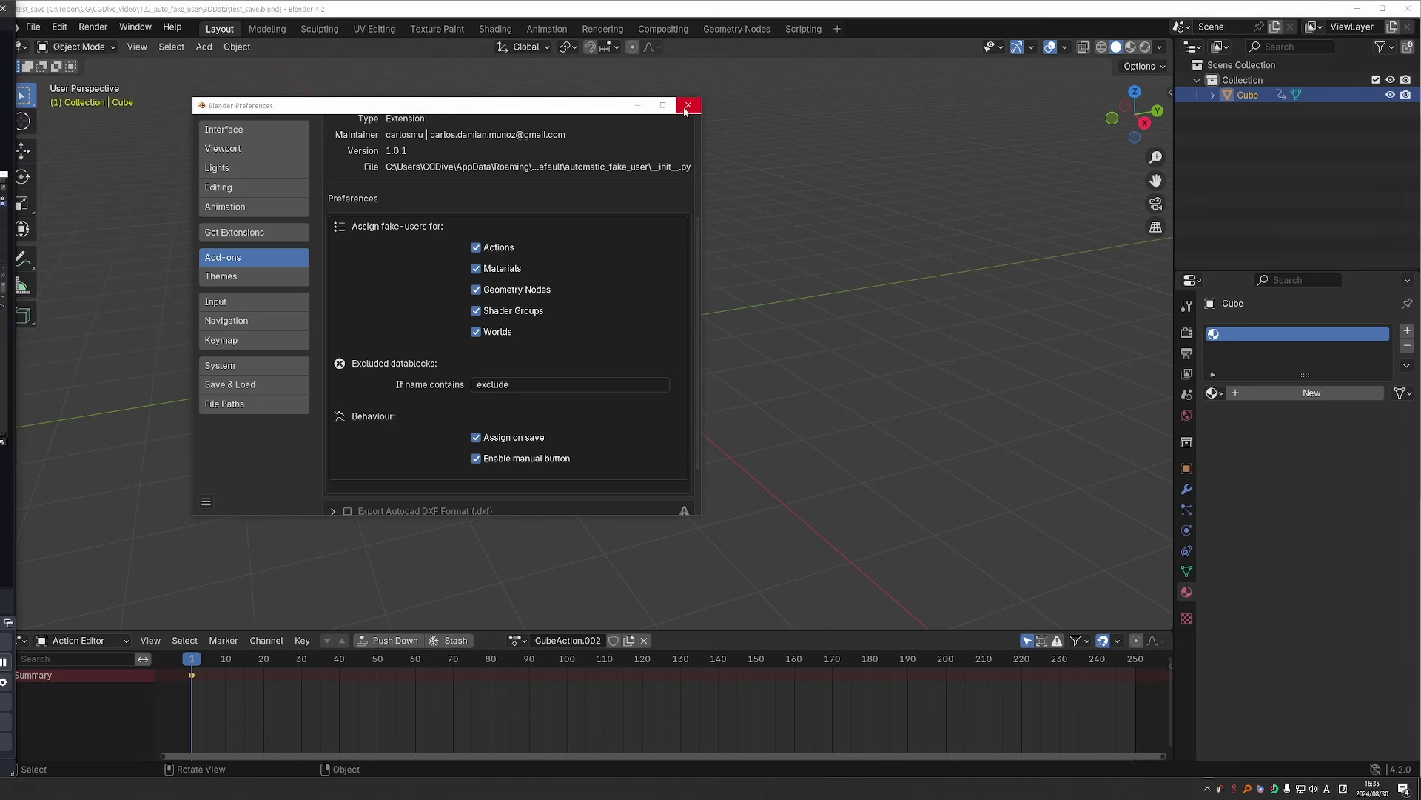
click(686, 107)
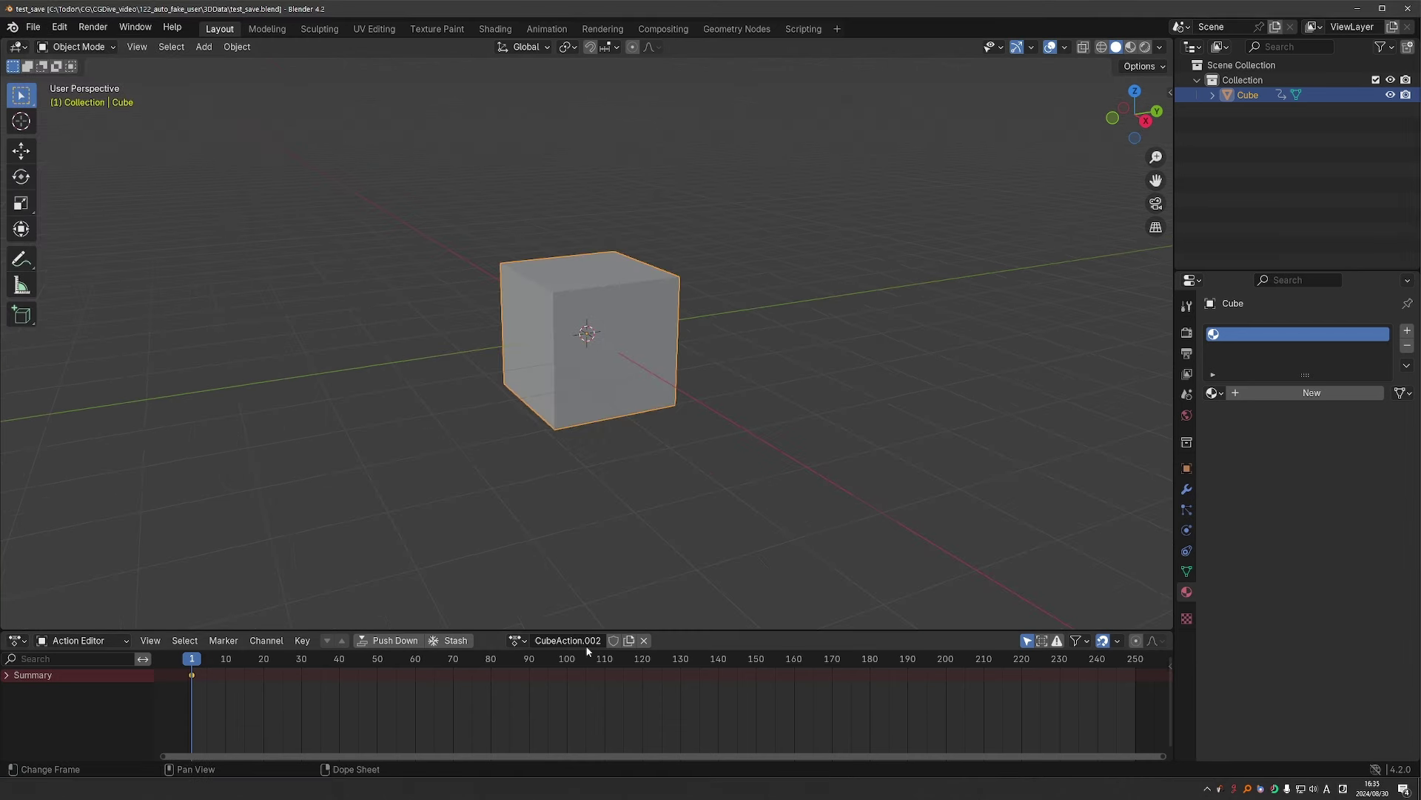
Swap in CubeAction.001, clear its fake user, unlink it and create a new action
click(645, 641)
click(534, 641)
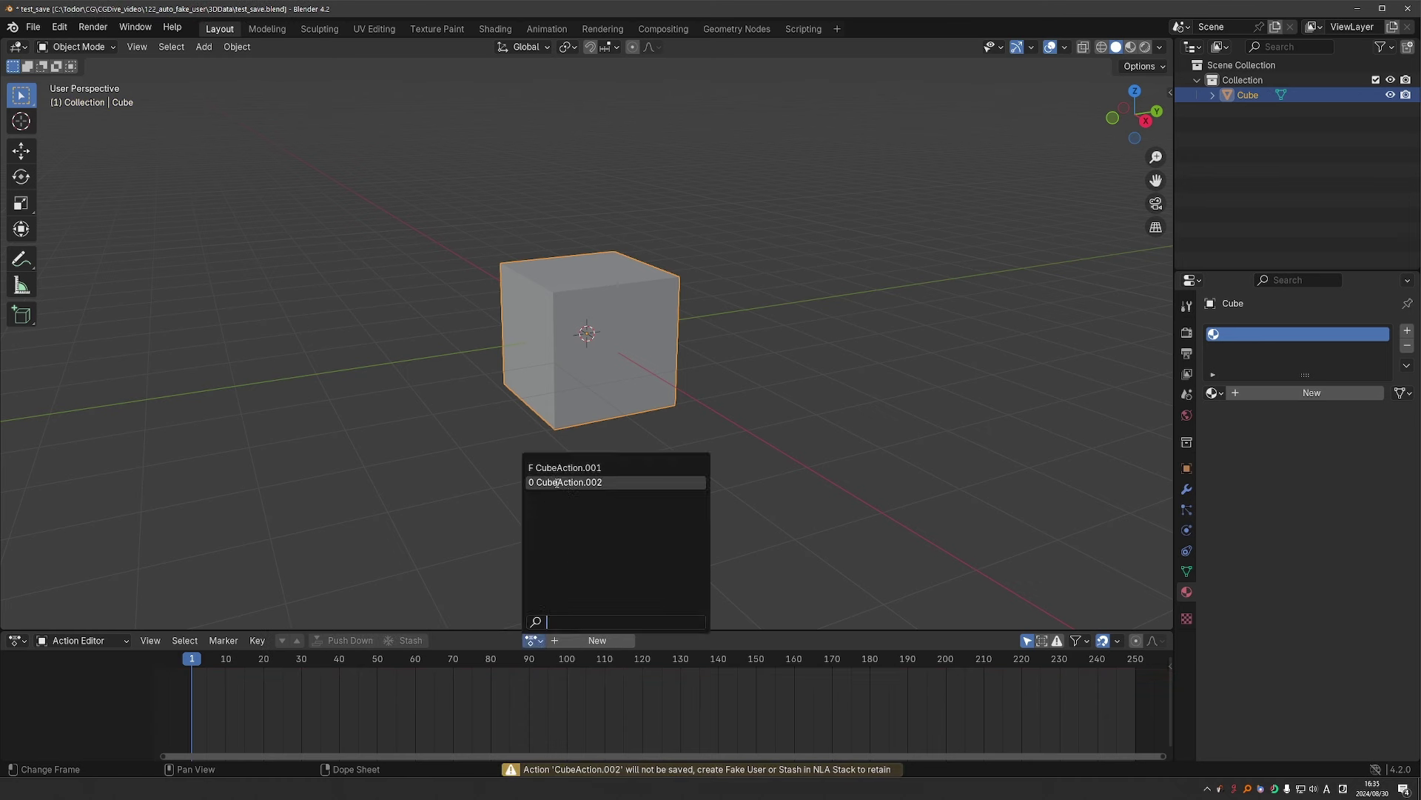
click(613, 467)
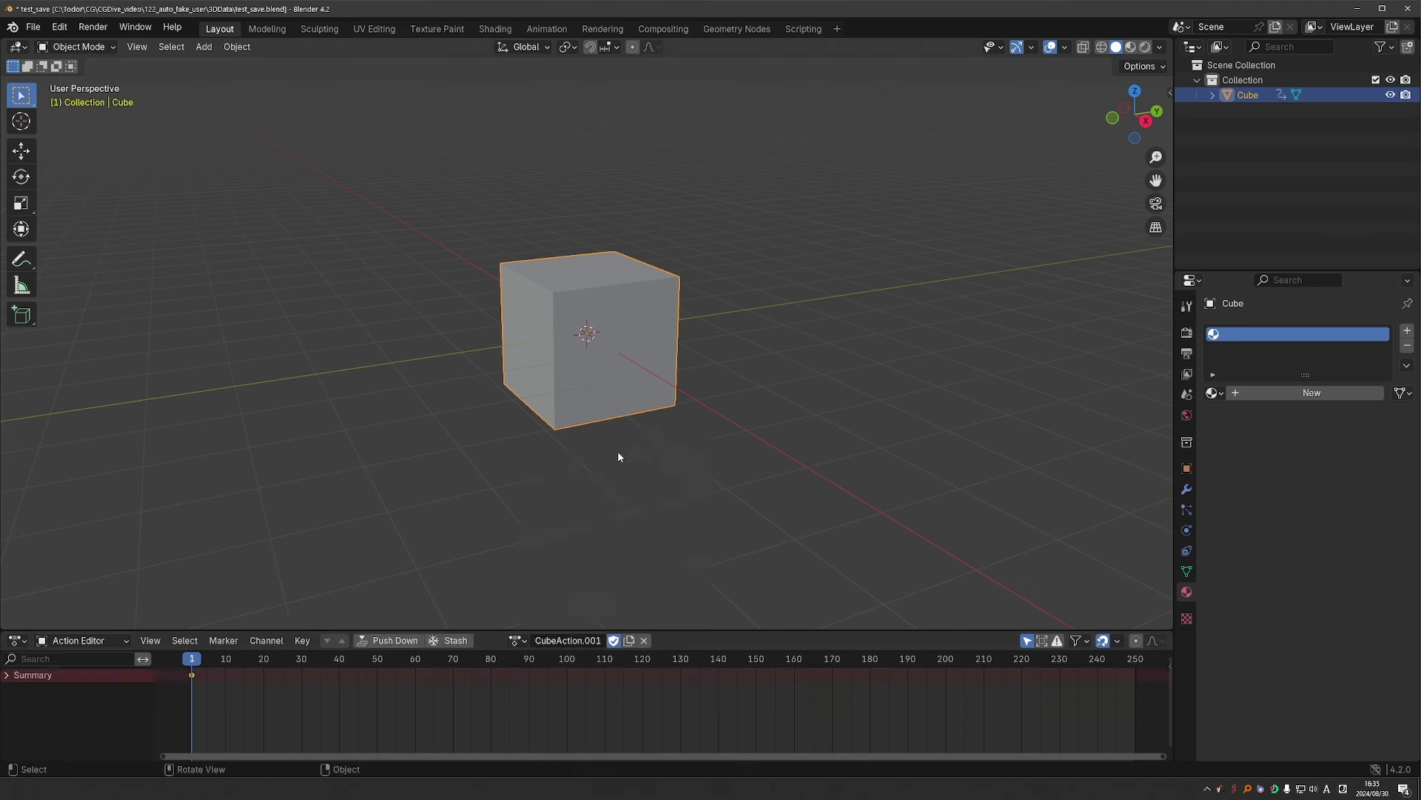
click(614, 648)
click(644, 641)
click(592, 640)
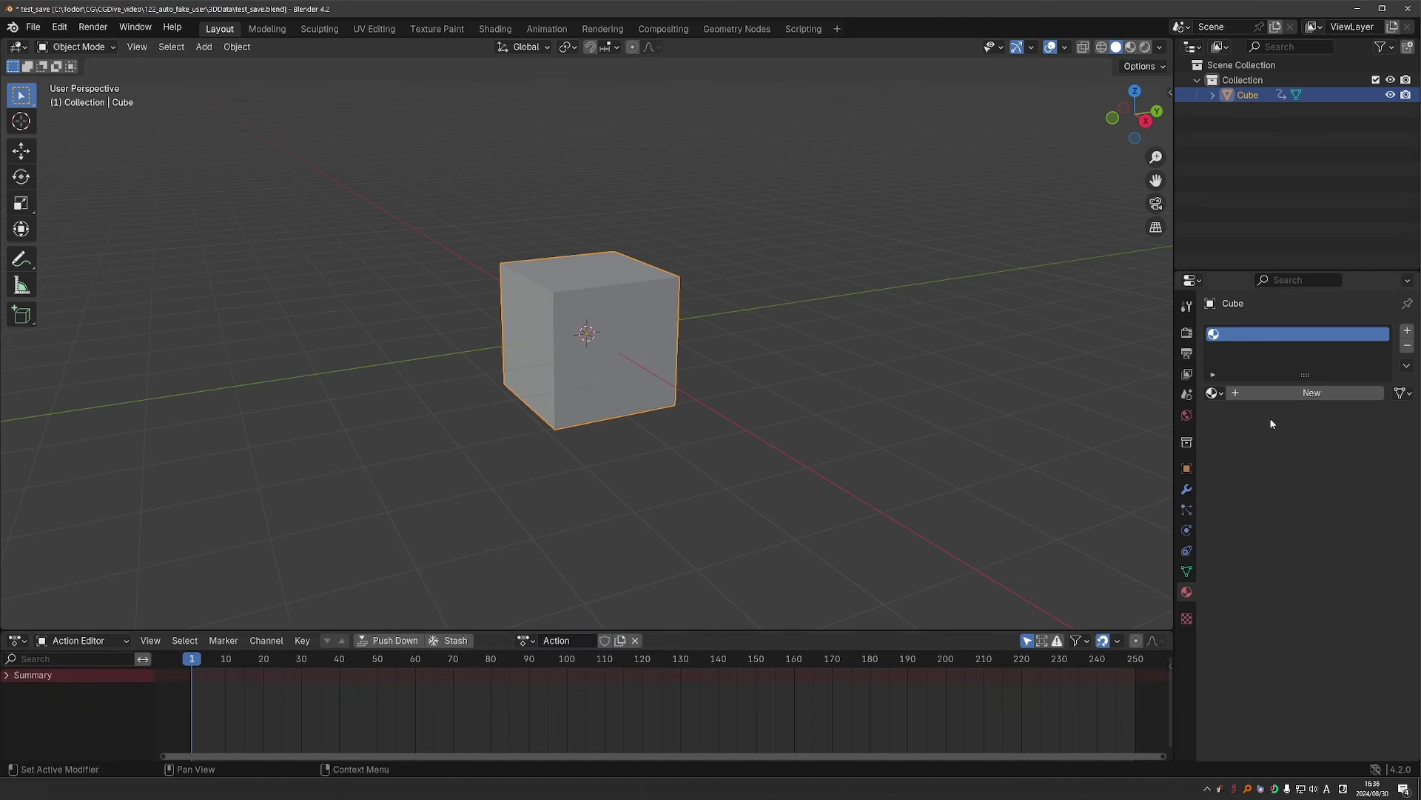
Create a material, unlink it, then create a fresh Material.001 for the cube
click(1277, 394)
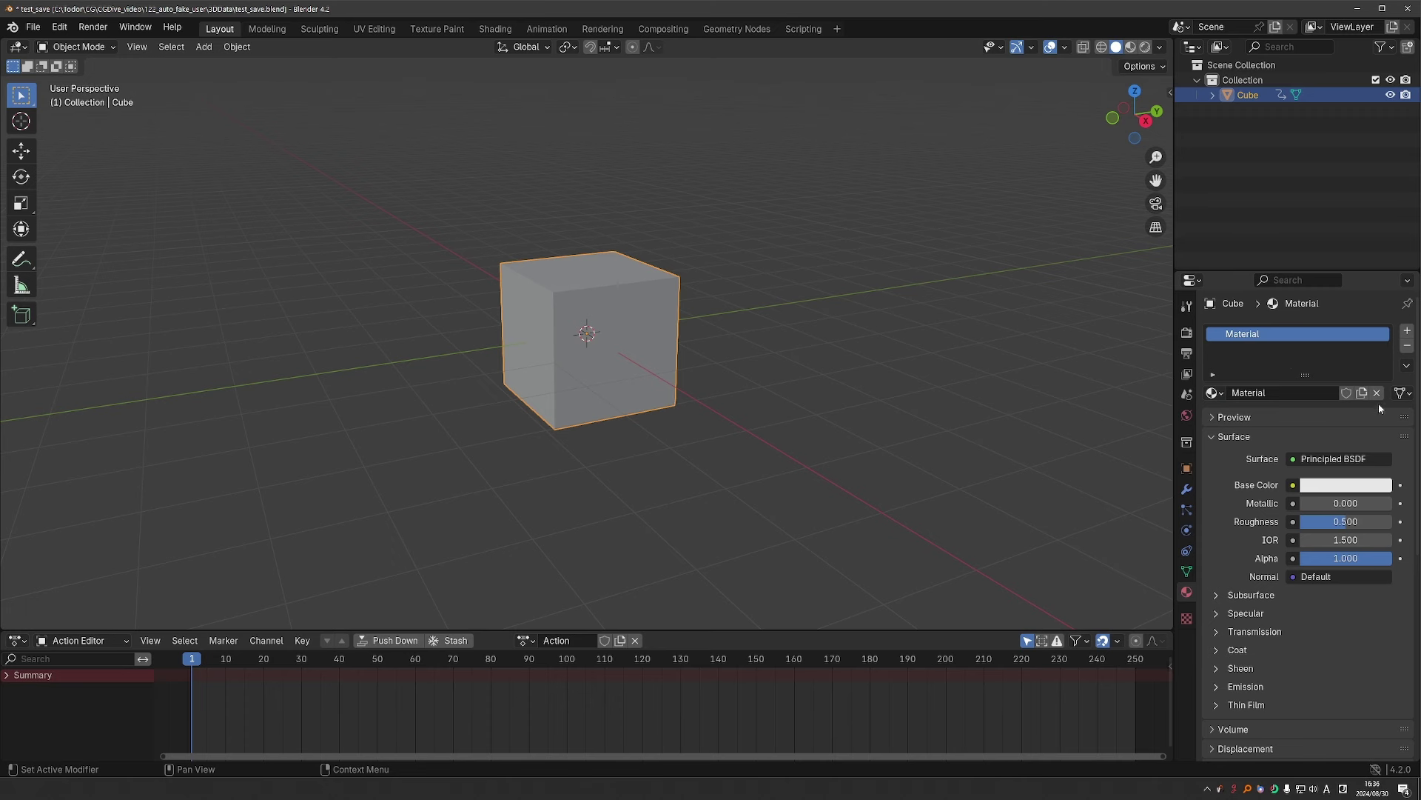
click(1377, 393)
click(1291, 393)
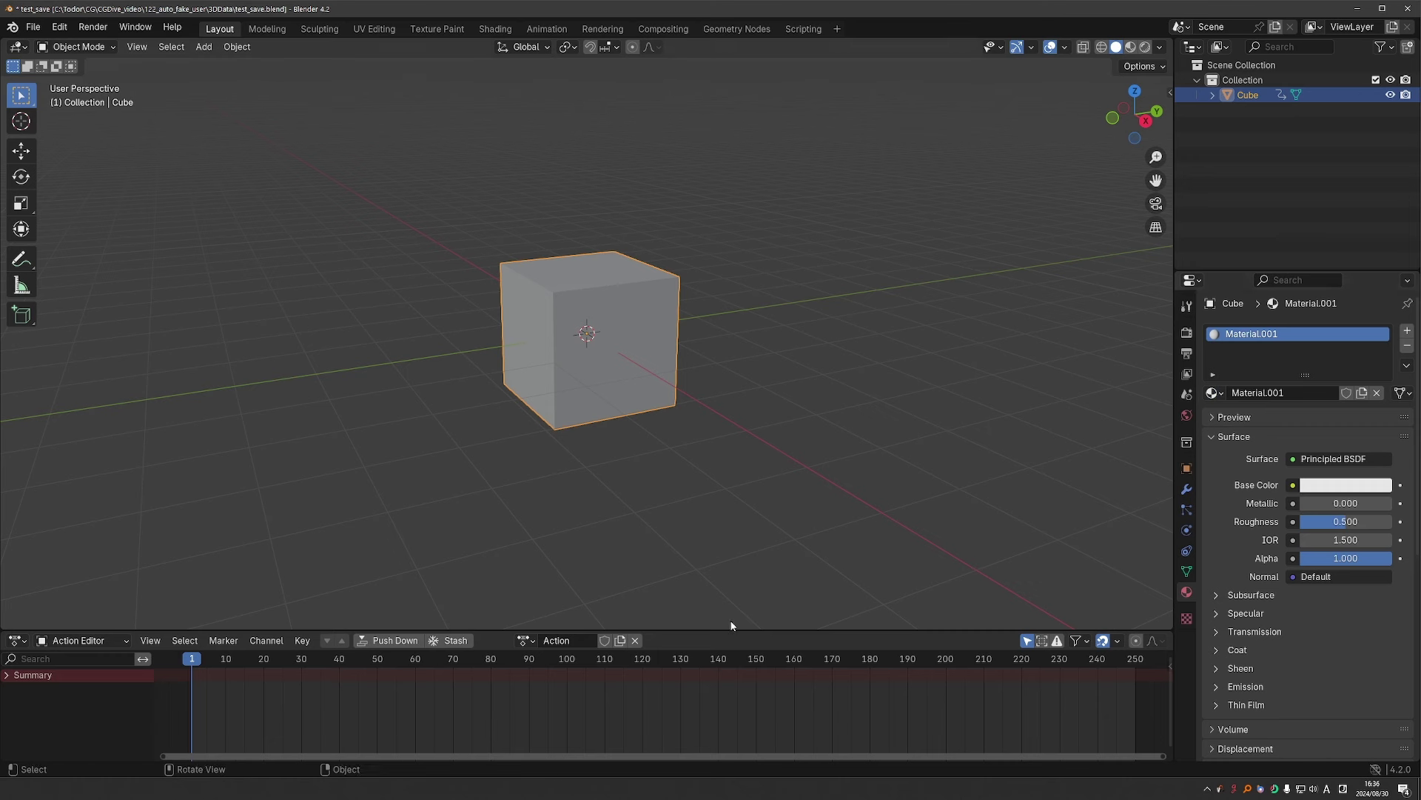
Review the actions' user counts in the action list without changing anything
click(526, 640)
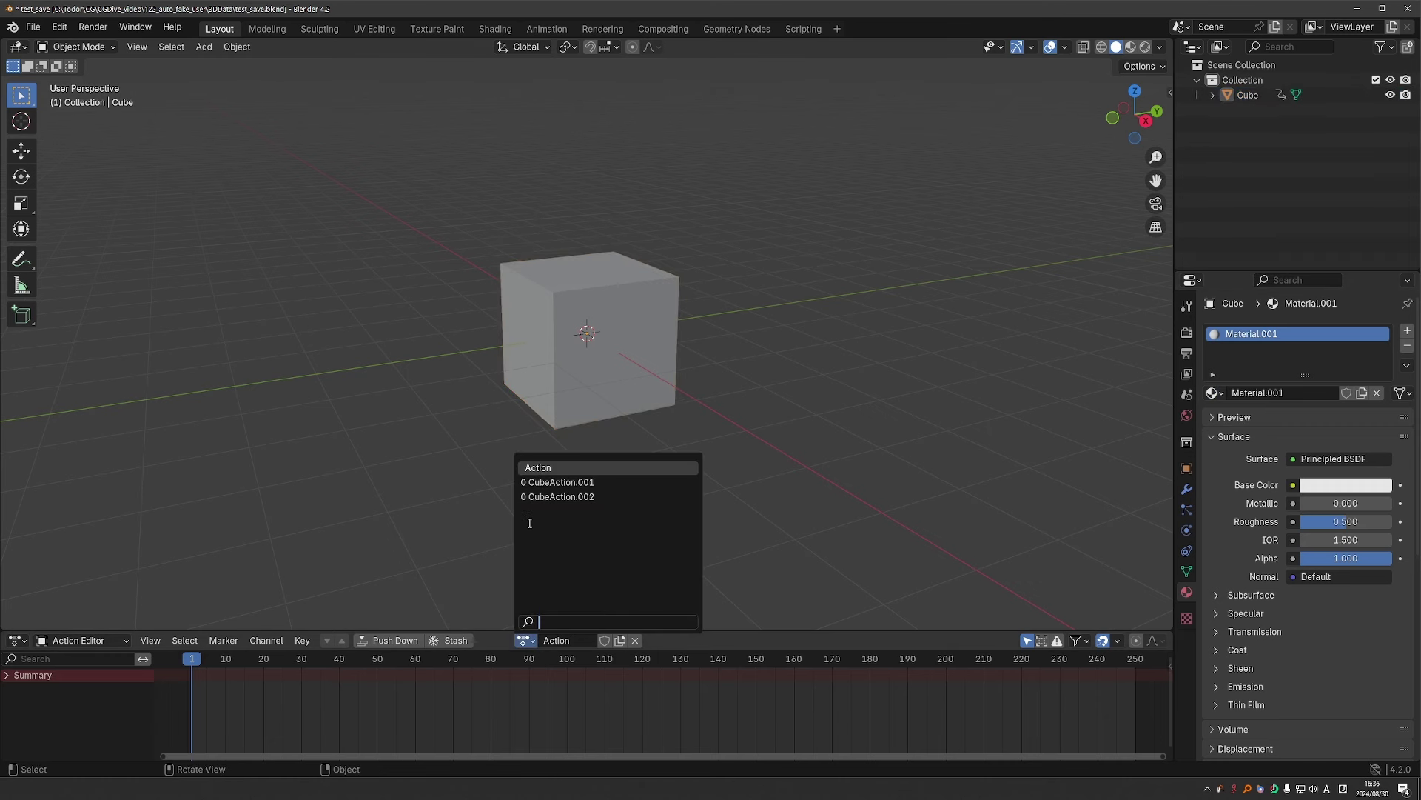
click(527, 642)
click(497, 586)
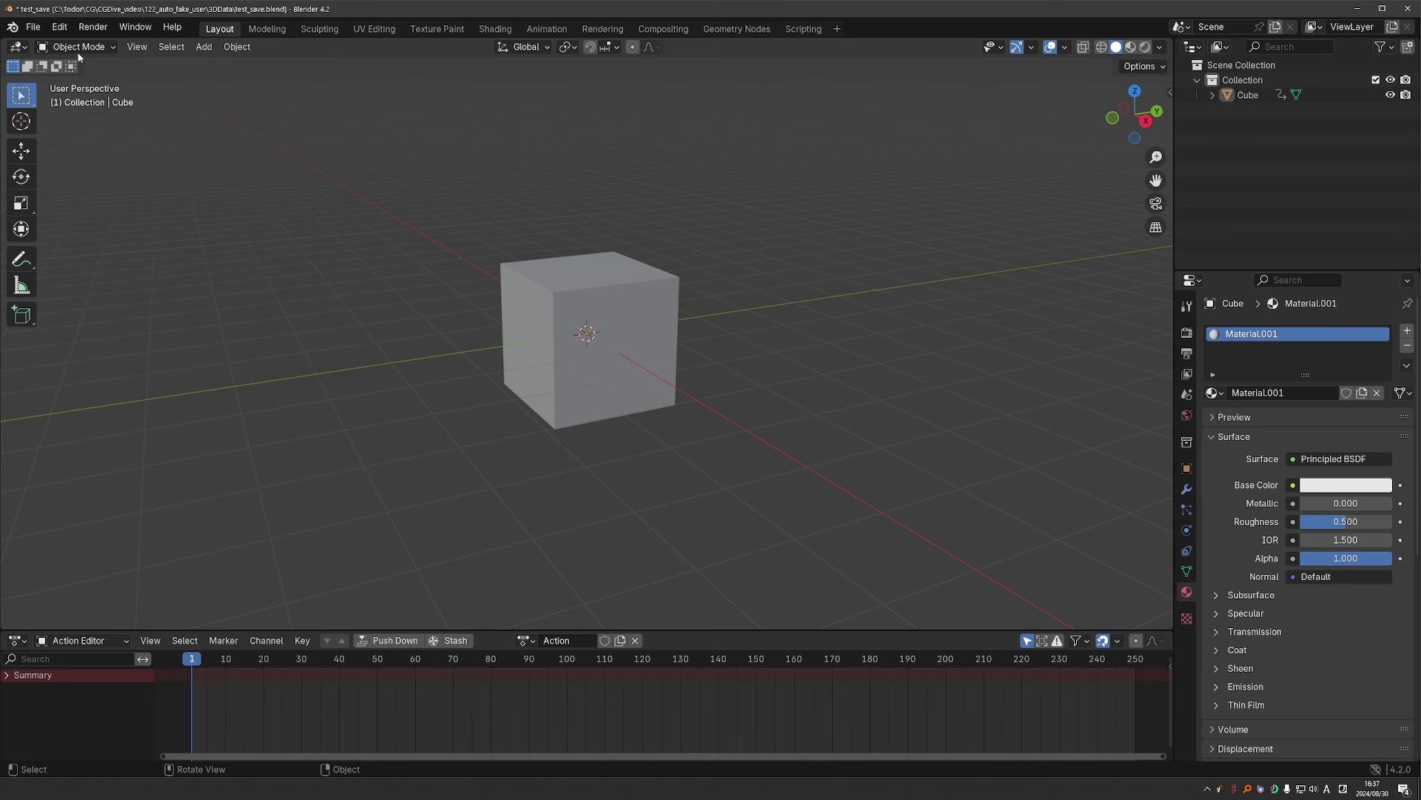
Save the file and confirm Action and Material.001 now carry fake-user markers
click(33, 27)
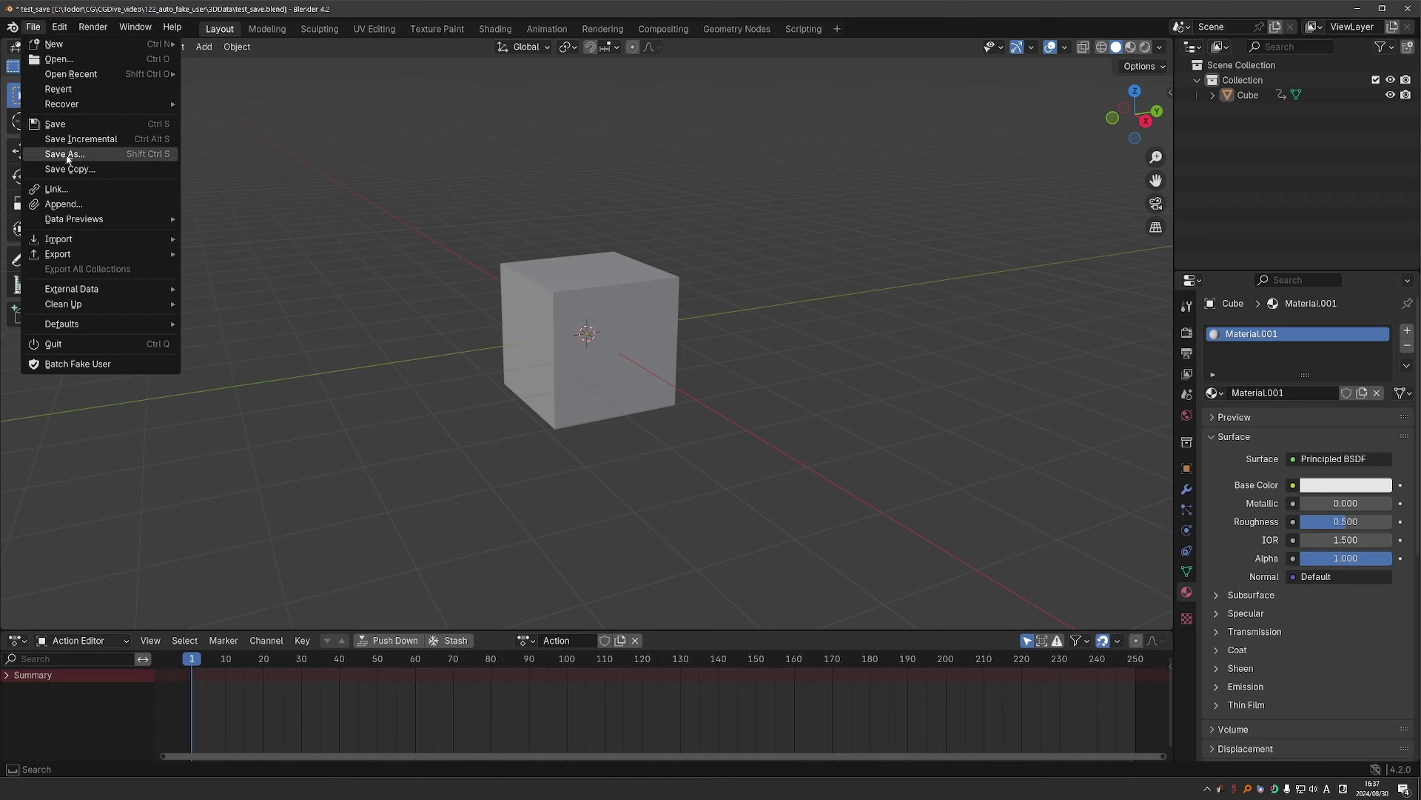
click(80, 124)
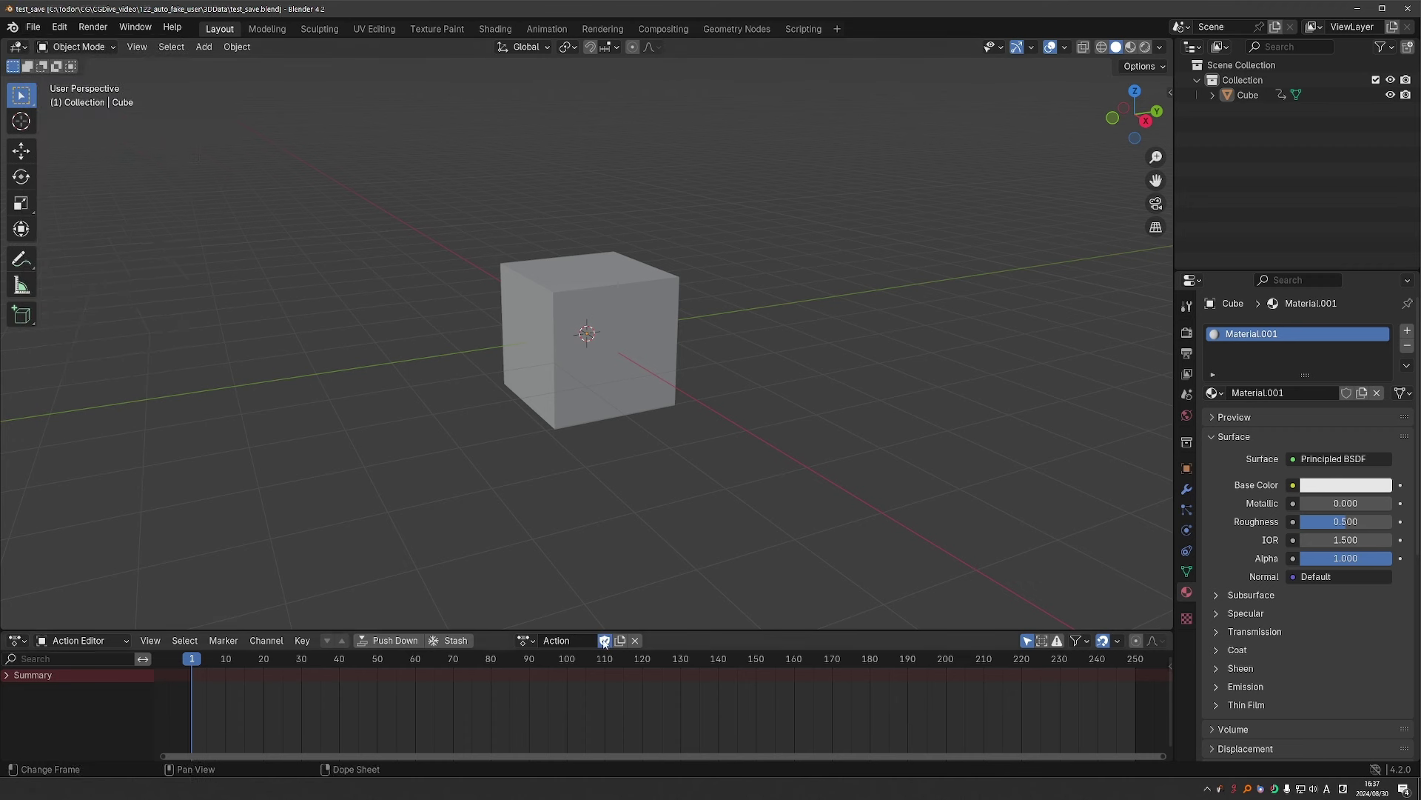
click(524, 641)
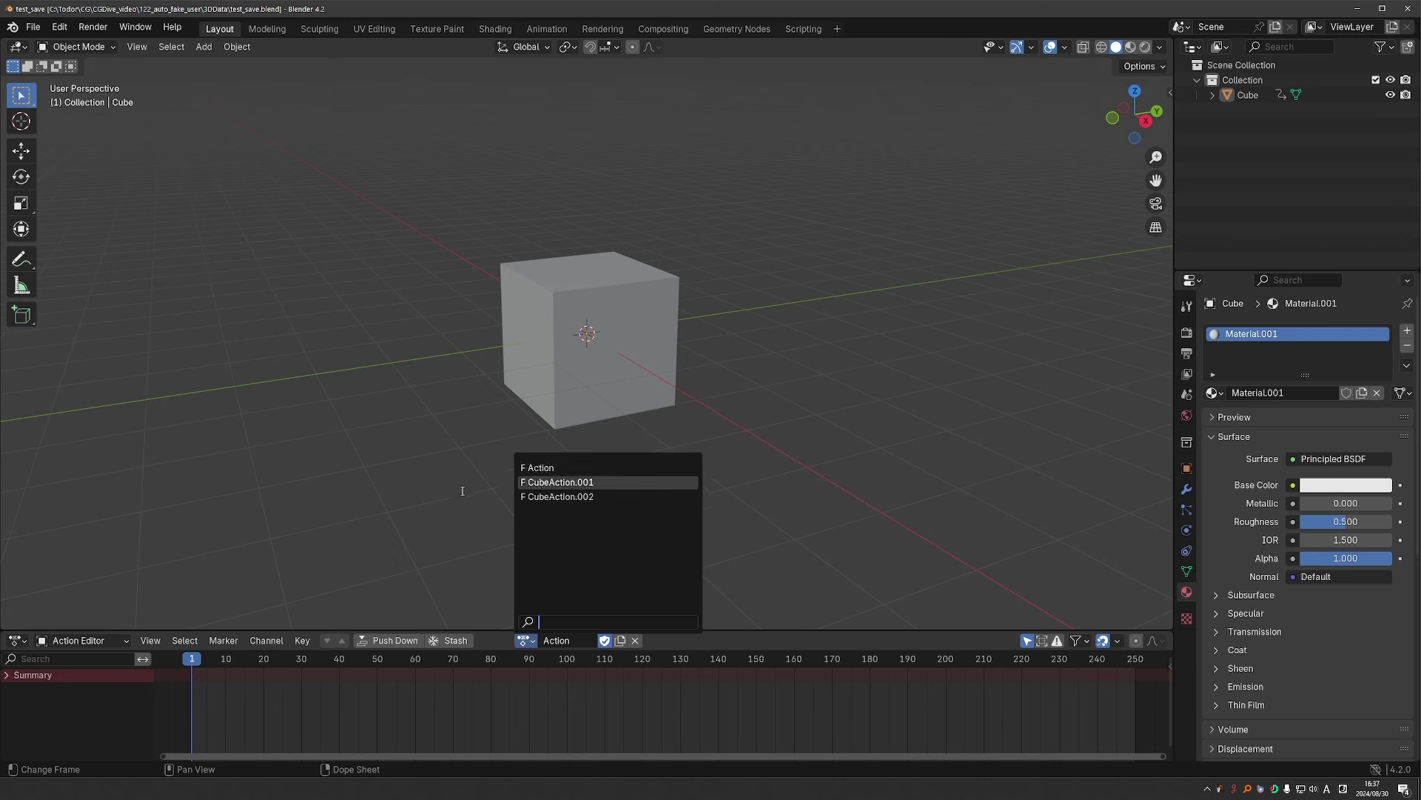
click(1214, 394)
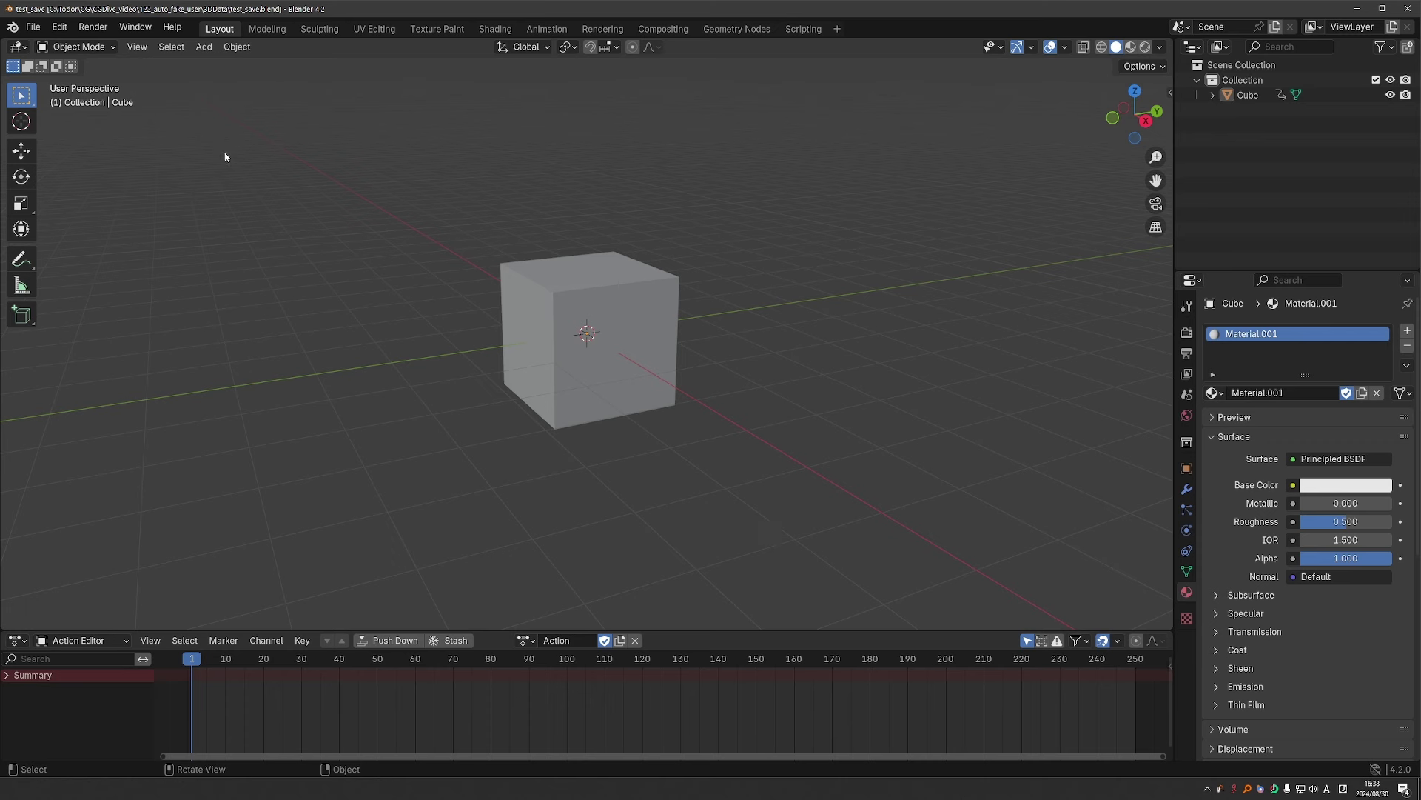
Put CubeAction.002 and Material on the cube with their fake-user shields off
click(33, 27)
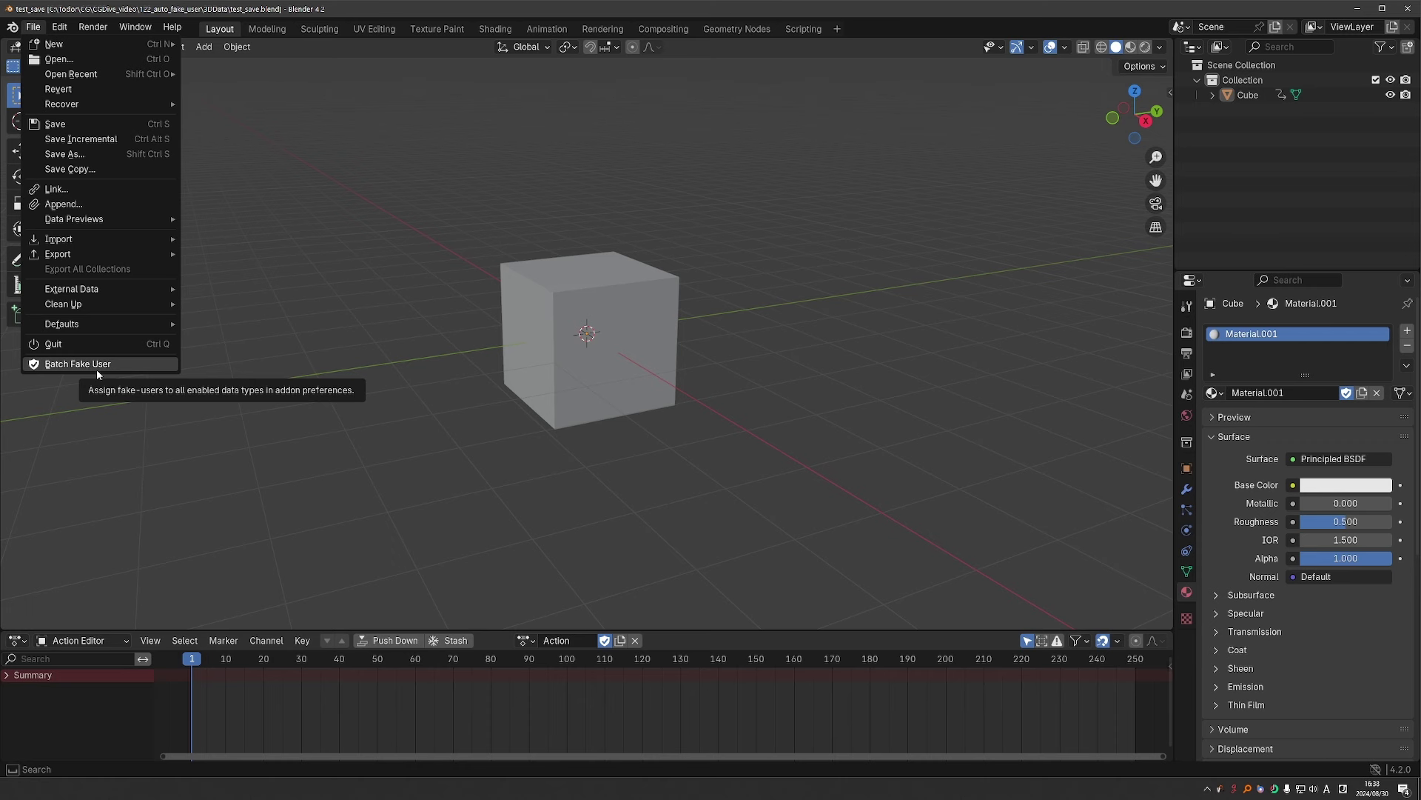
click(97, 368)
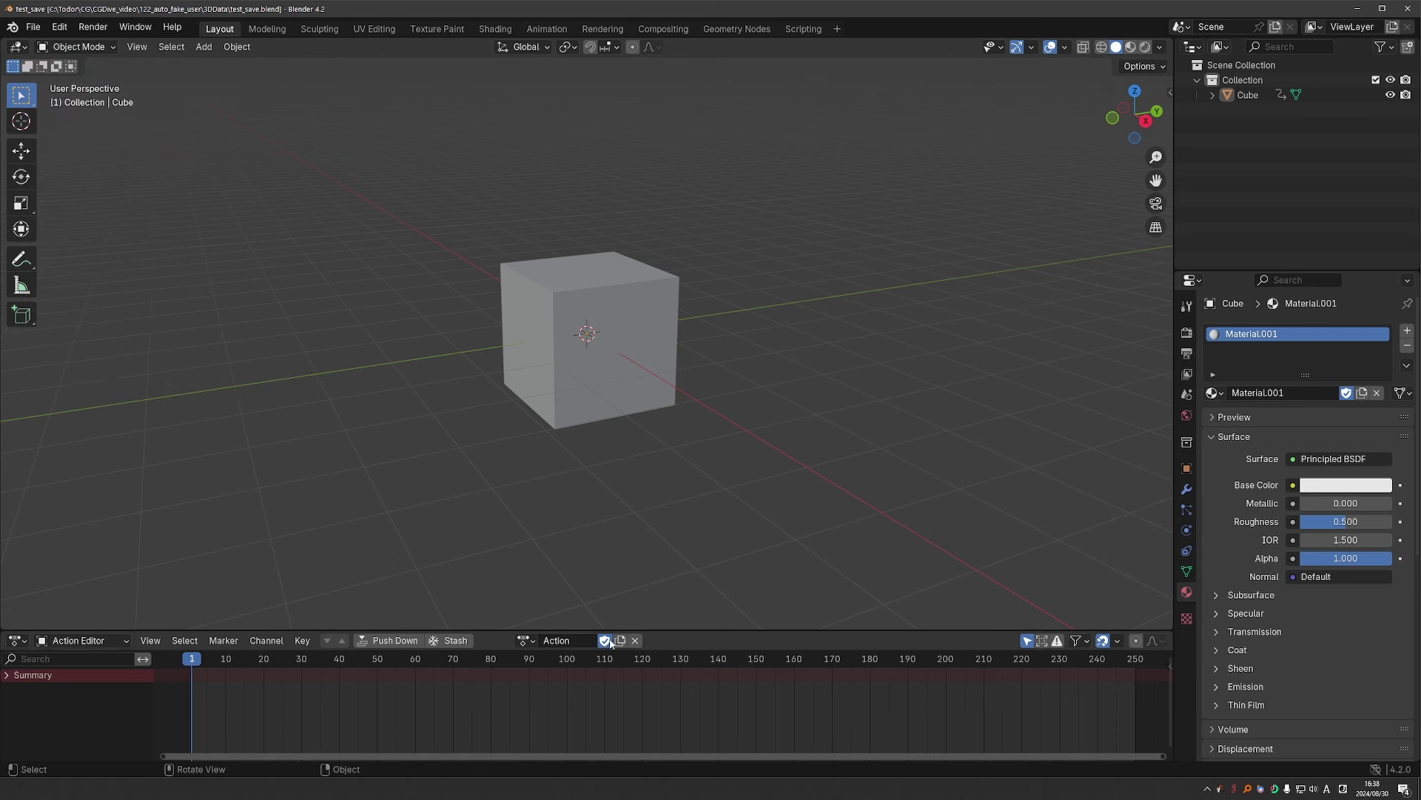
click(519, 640)
click(574, 482)
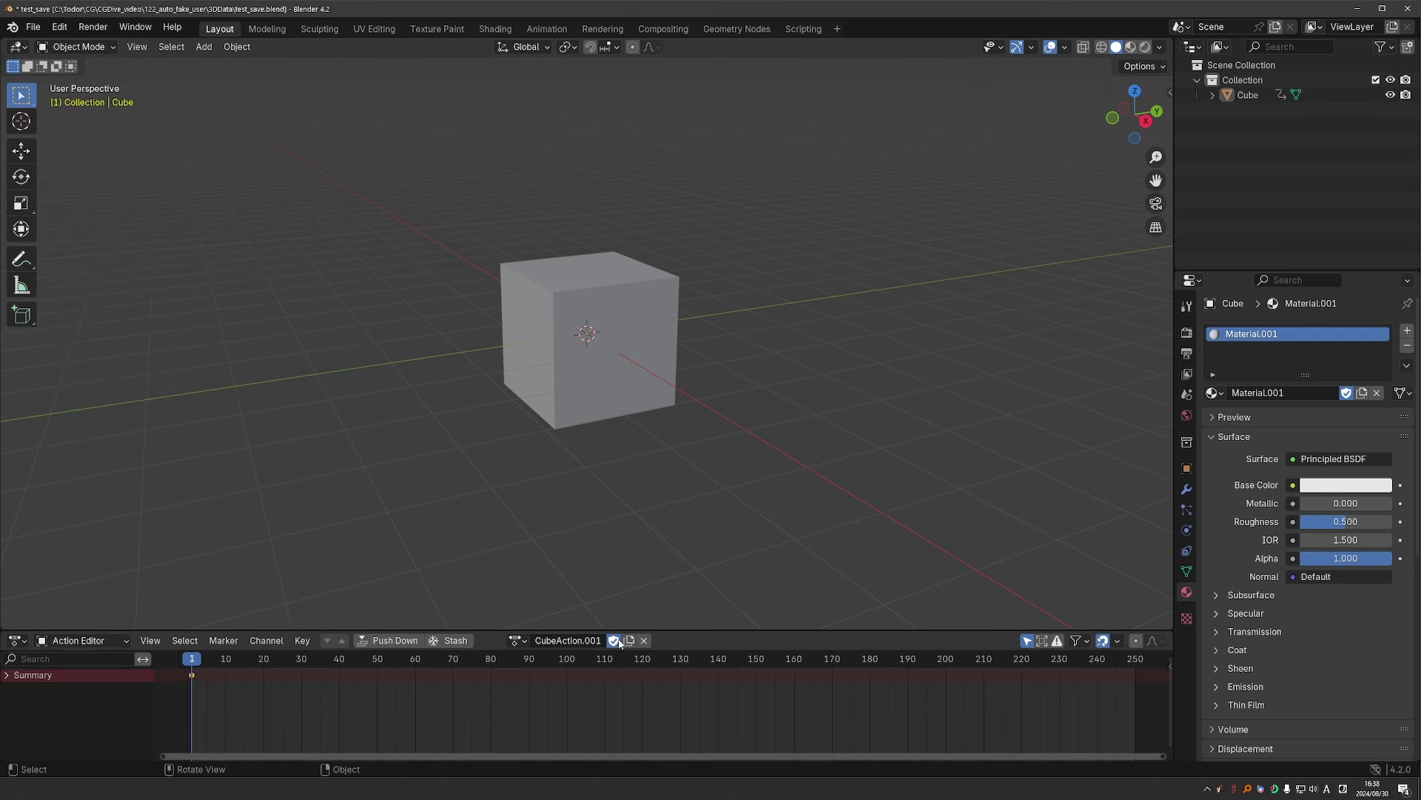
click(519, 641)
click(577, 498)
click(1347, 393)
click(1212, 393)
click(1249, 415)
Run Batch Fake User and confirm CubeAction.002, Material and Material.001 now have fake users
click(33, 27)
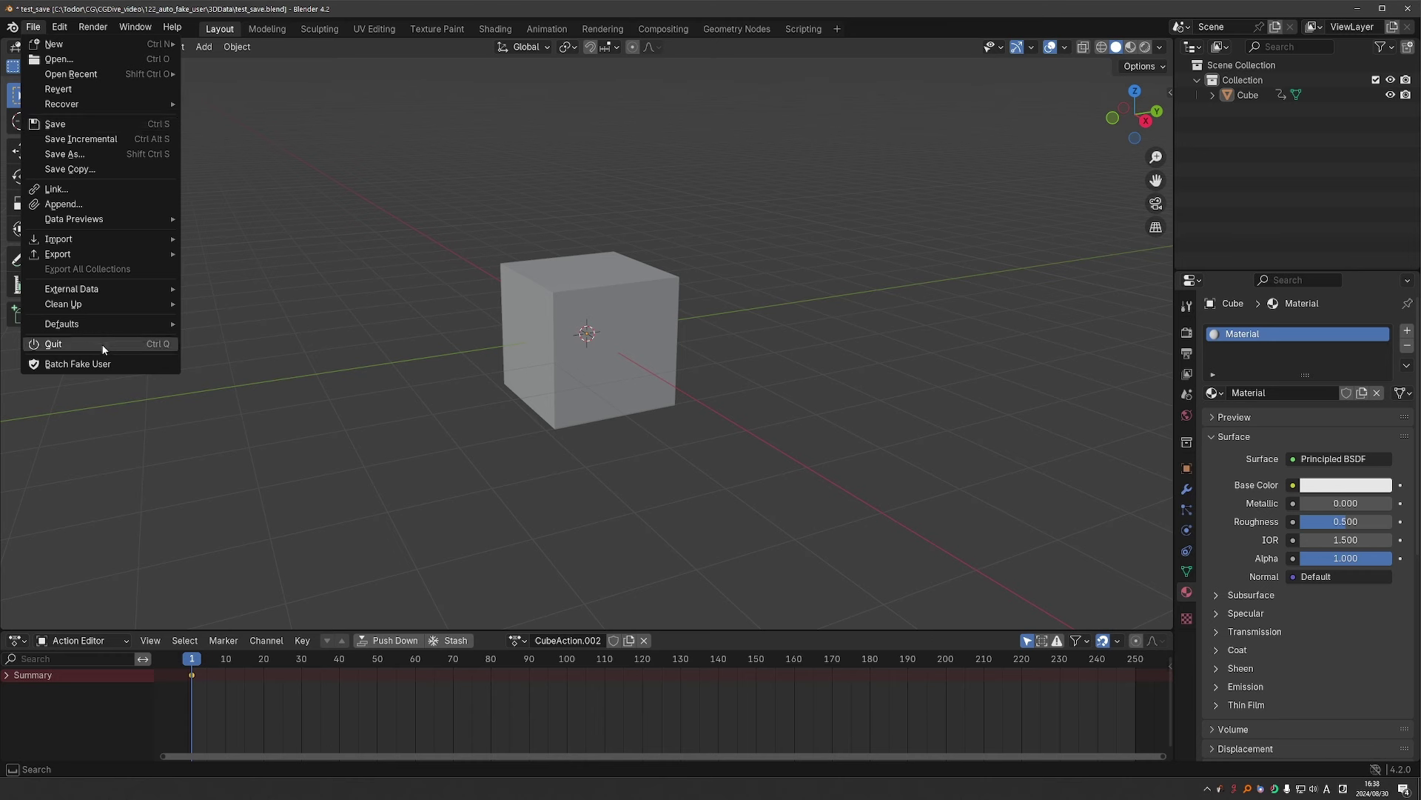
click(104, 366)
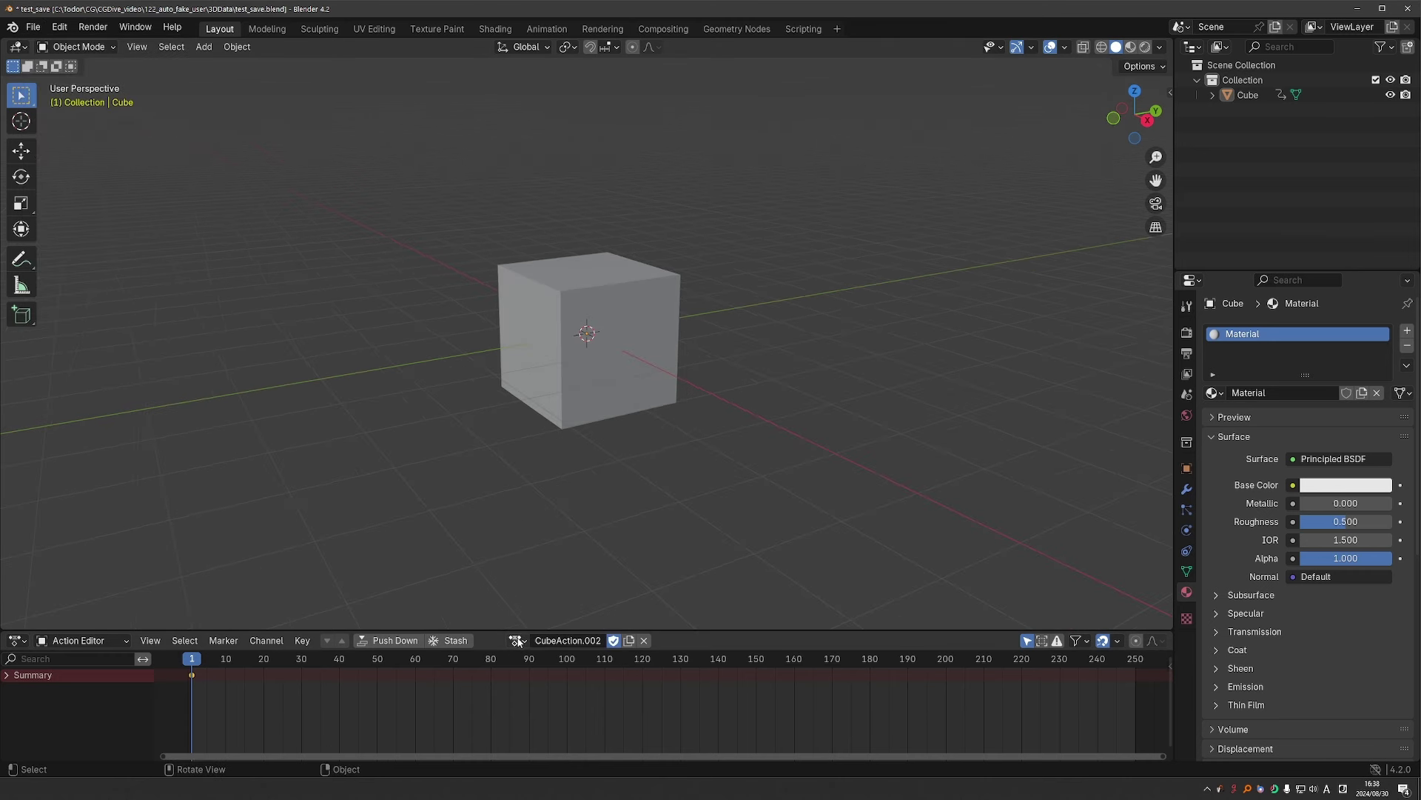
click(518, 640)
click(1346, 393)
click(1215, 393)
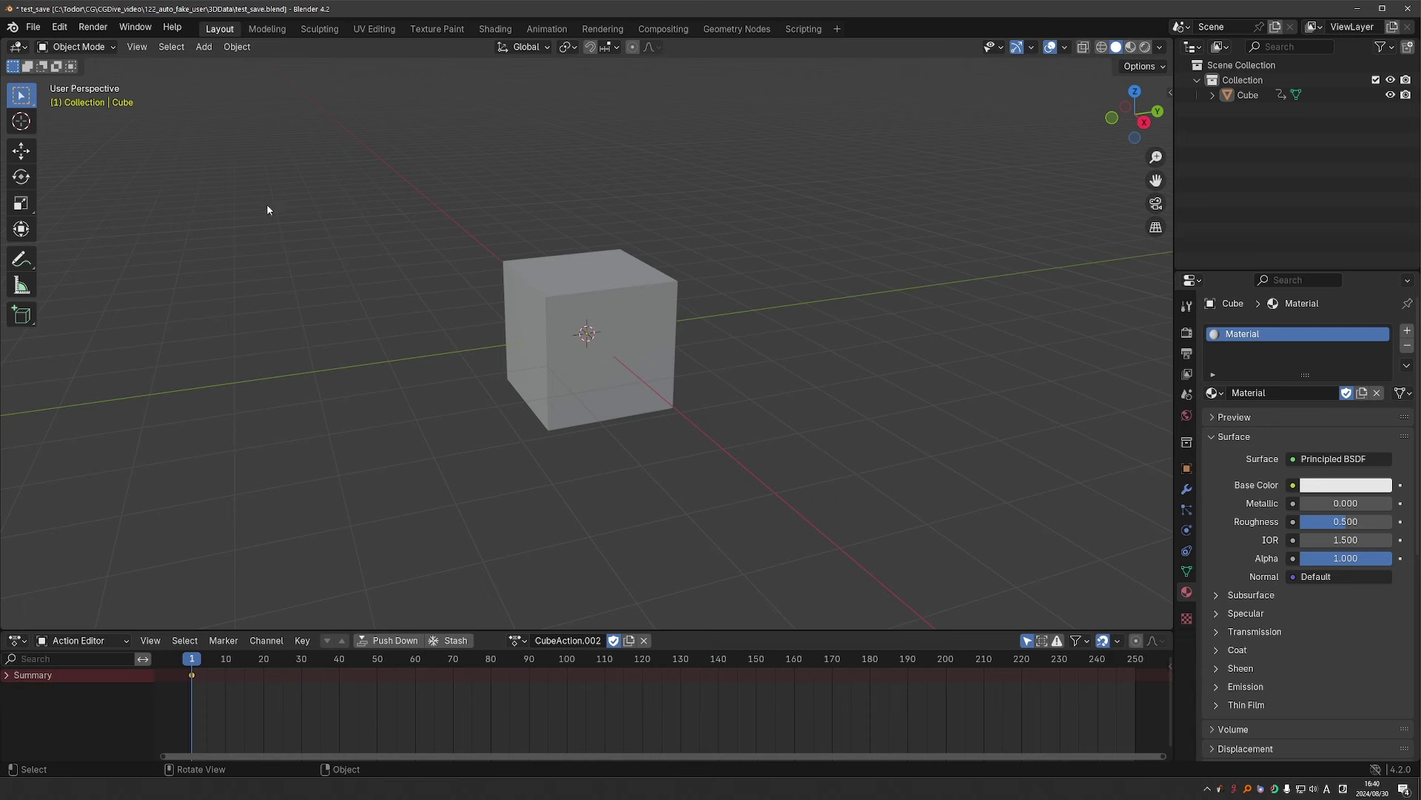
In the Add-ons preferences, toggle Automatic Fake User's Enable manual button option
click(61, 26)
click(109, 227)
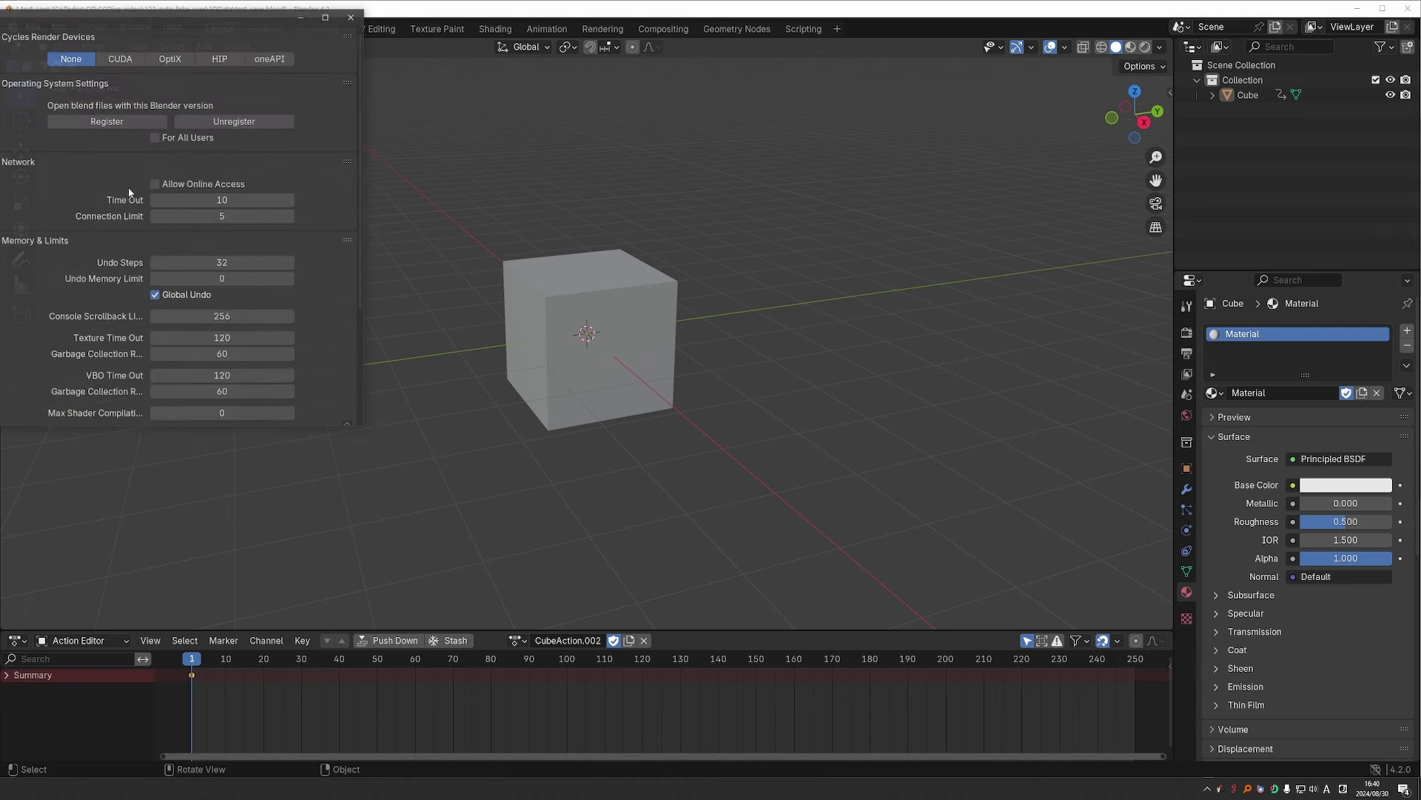
drag(95, 10, 342, 30)
click(147, 190)
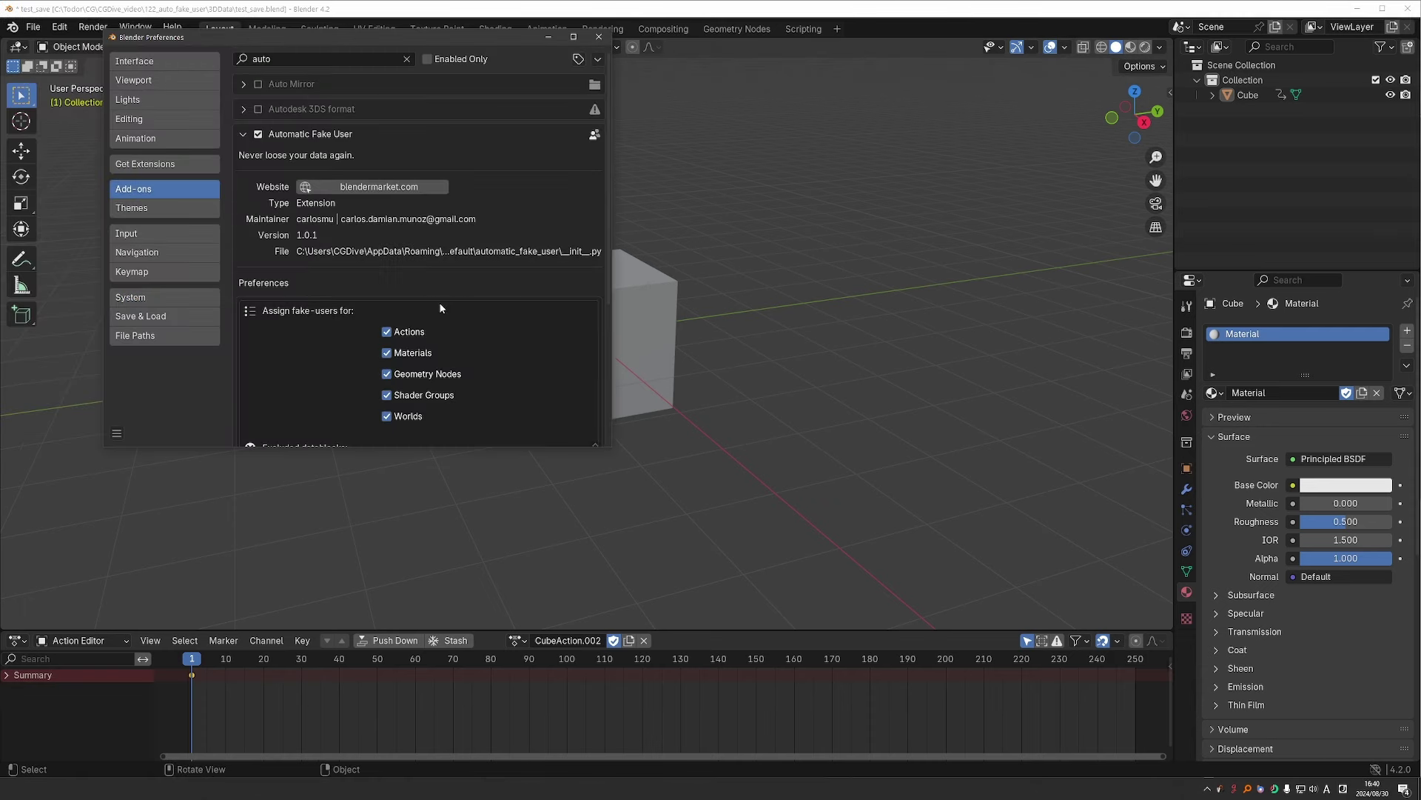
scroll(439, 296, down, 5)
click(386, 359)
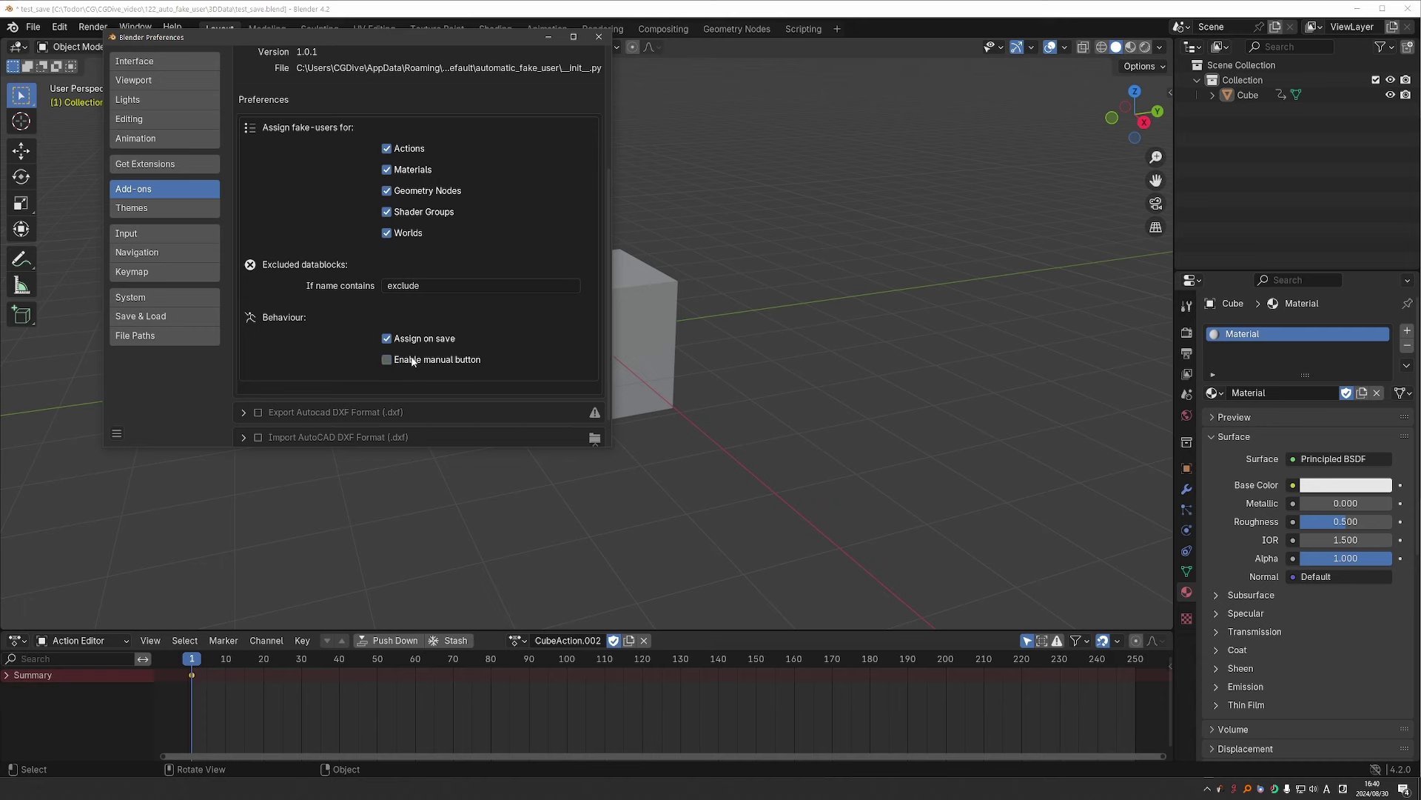
drag(111, 37, 299, 138)
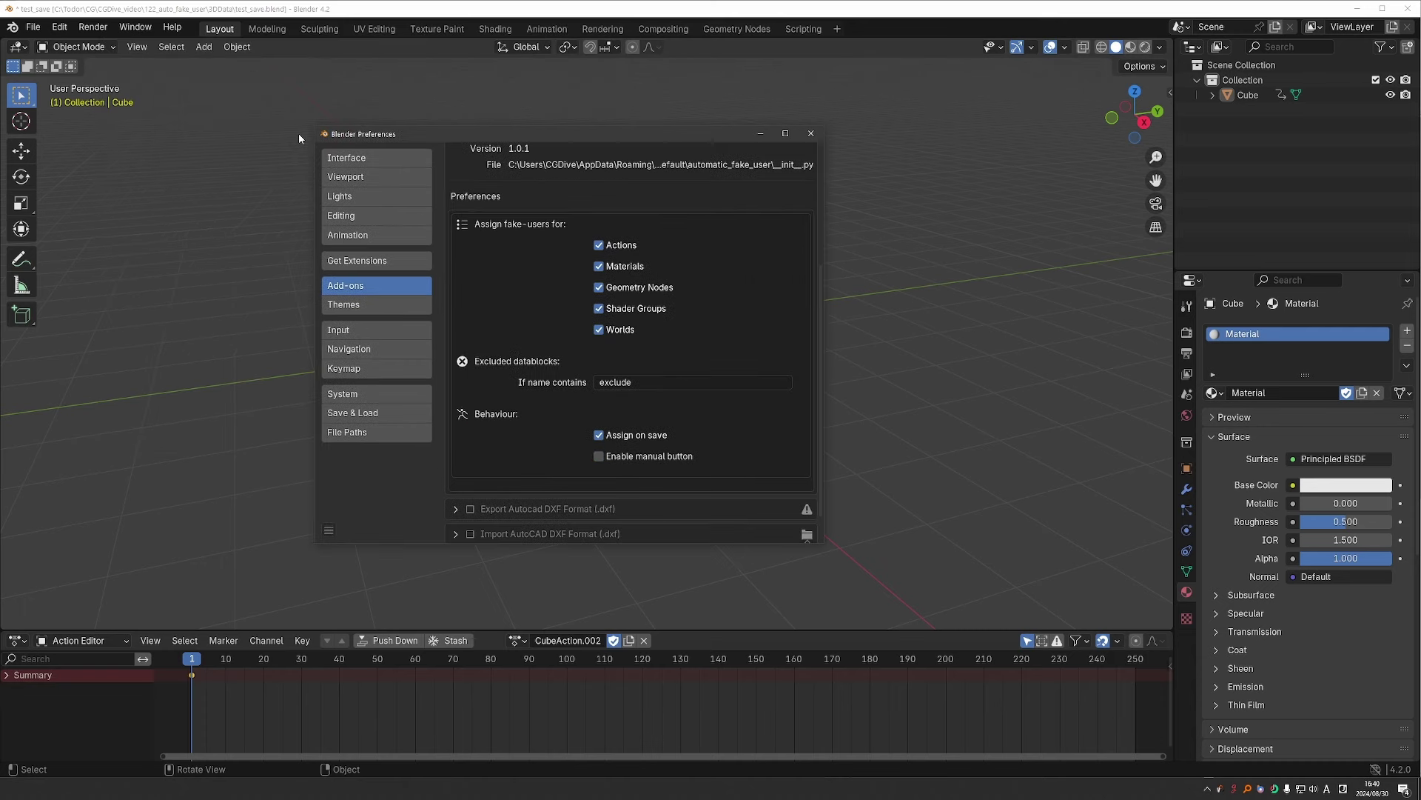
Toggle the Assign on save option and check the File menu for the Batch Fake User command
click(32, 26)
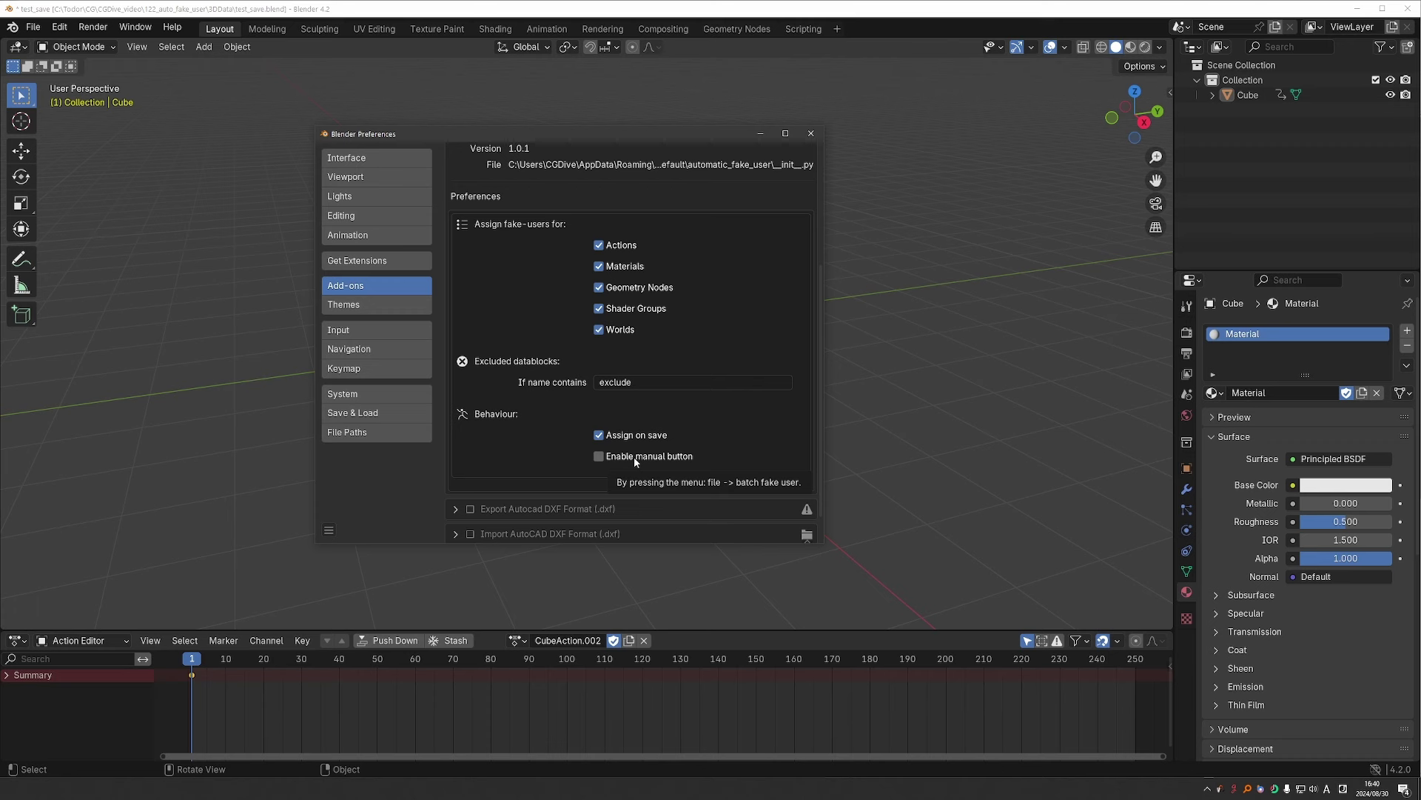
click(636, 438)
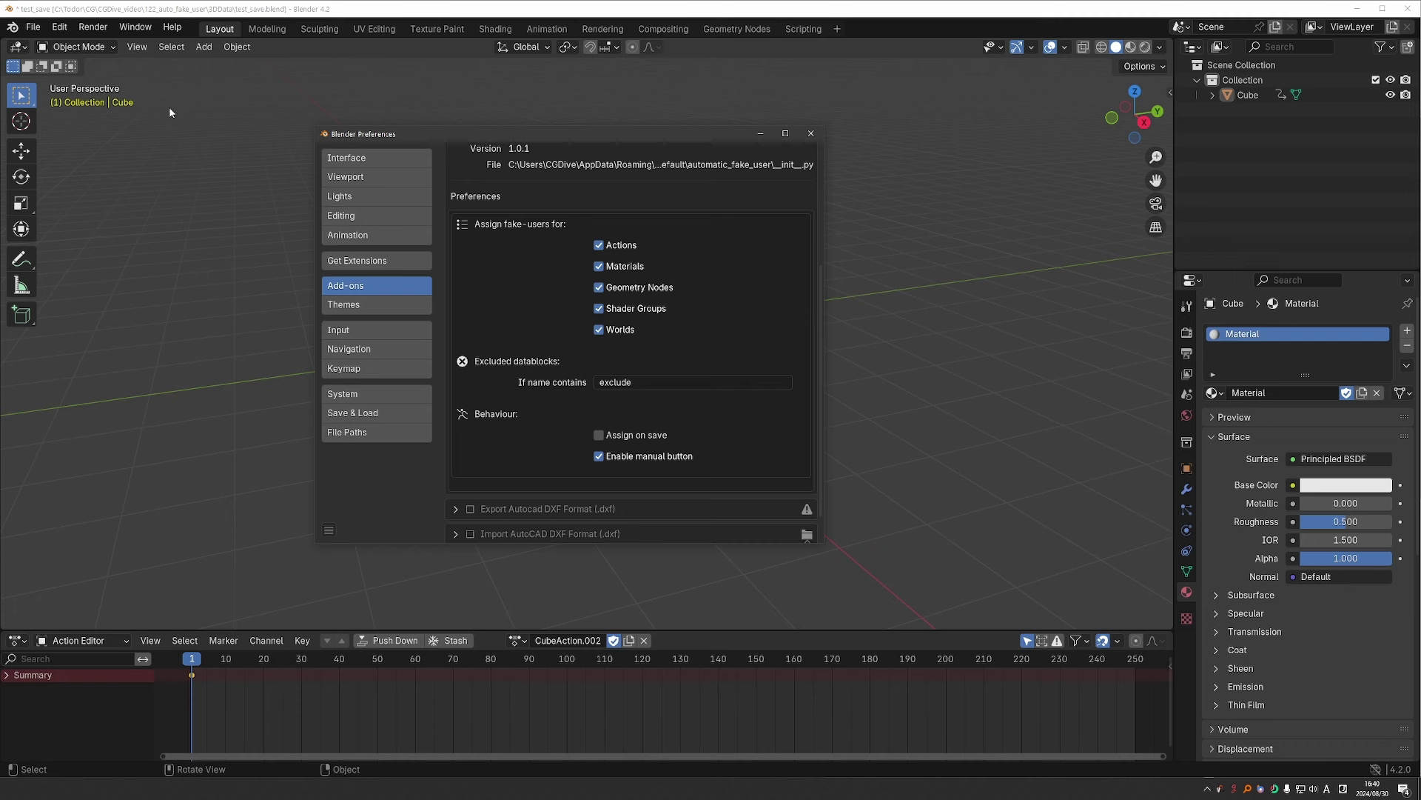
click(33, 27)
click(811, 133)
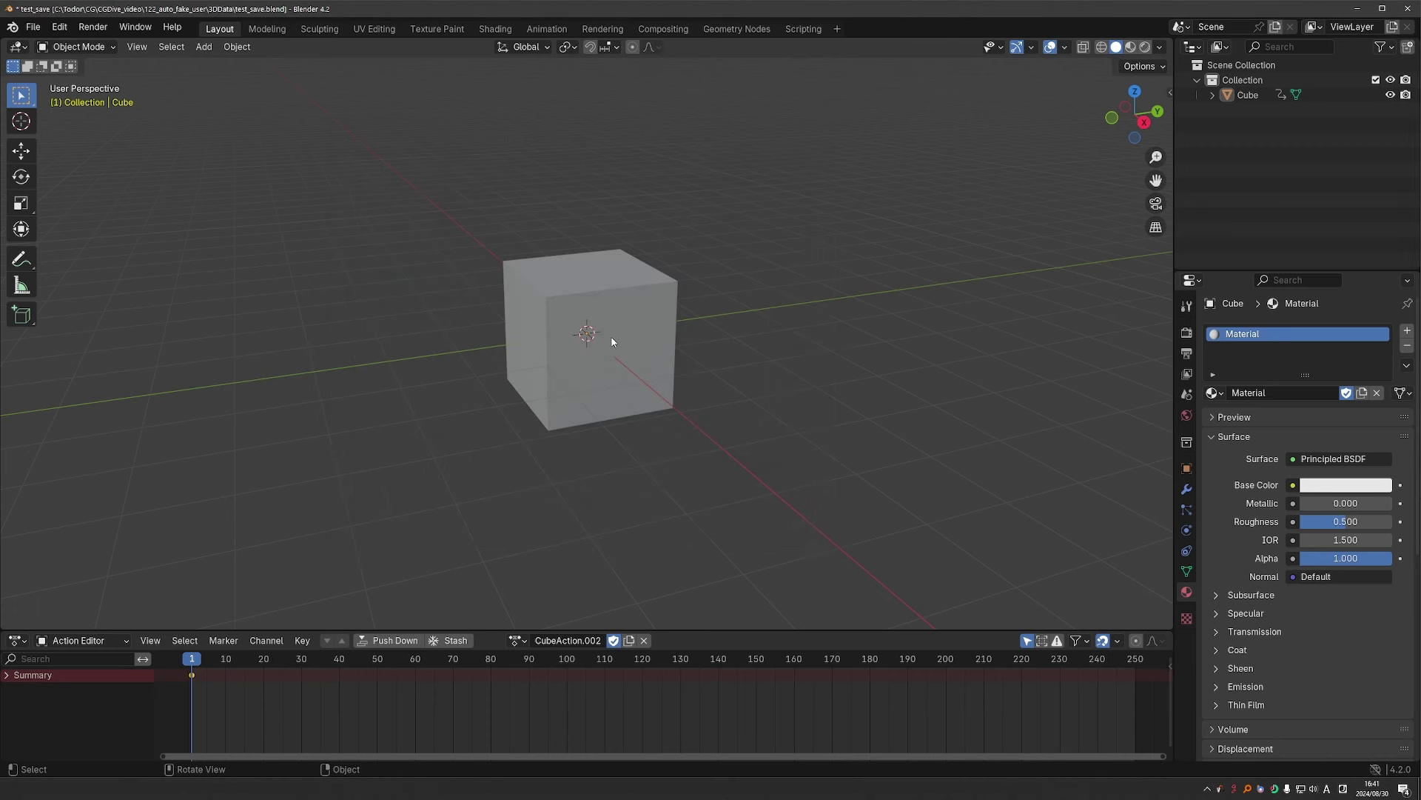